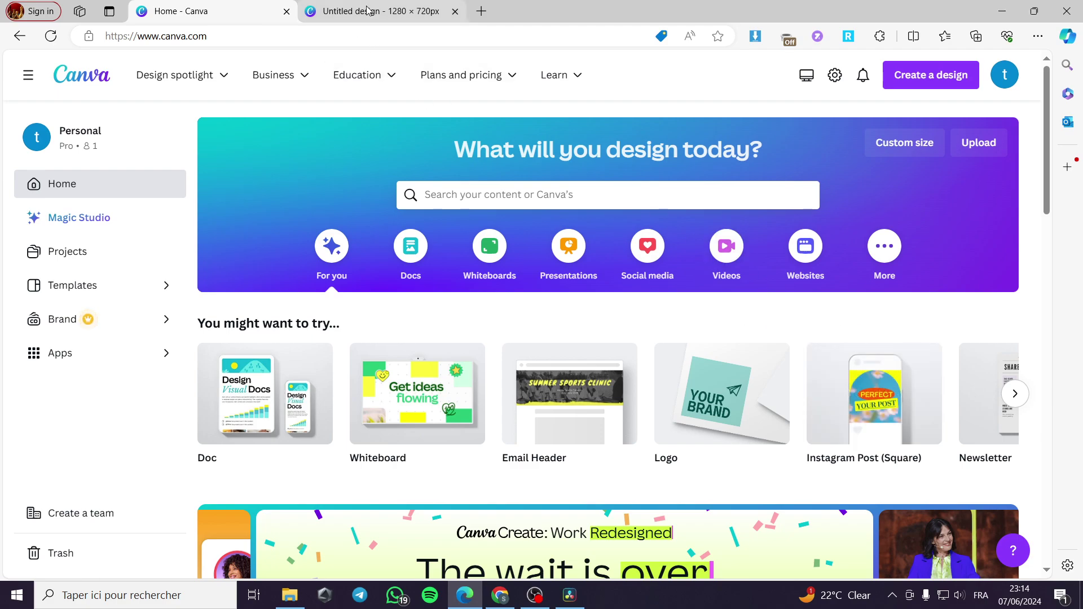
# Search the design templates for "coloring"
pyautogui.moveTo(367, 11)
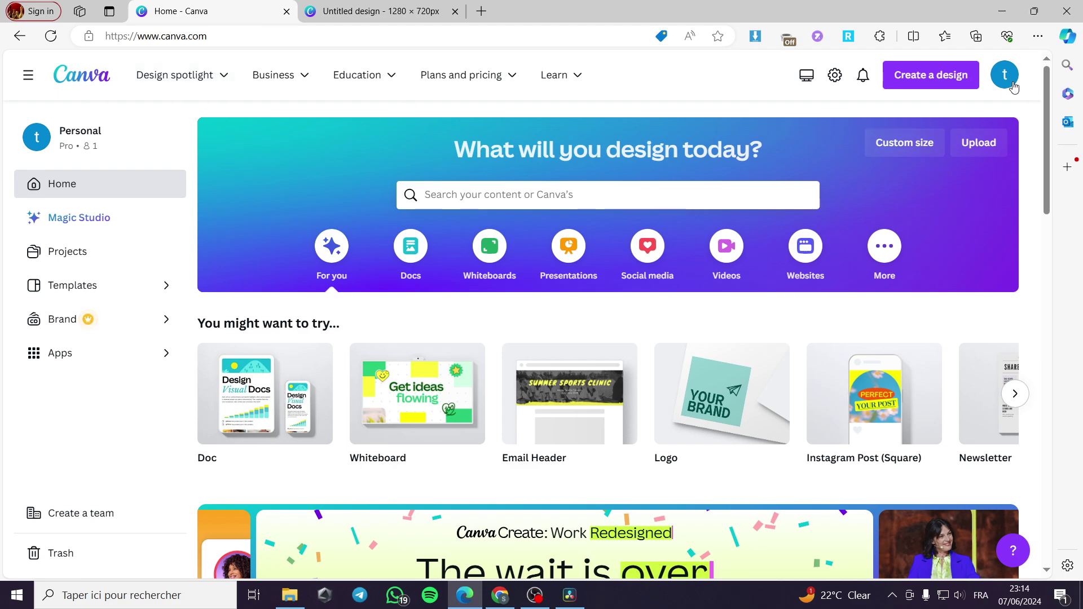
pyautogui.scroll(-3, 412, 339)
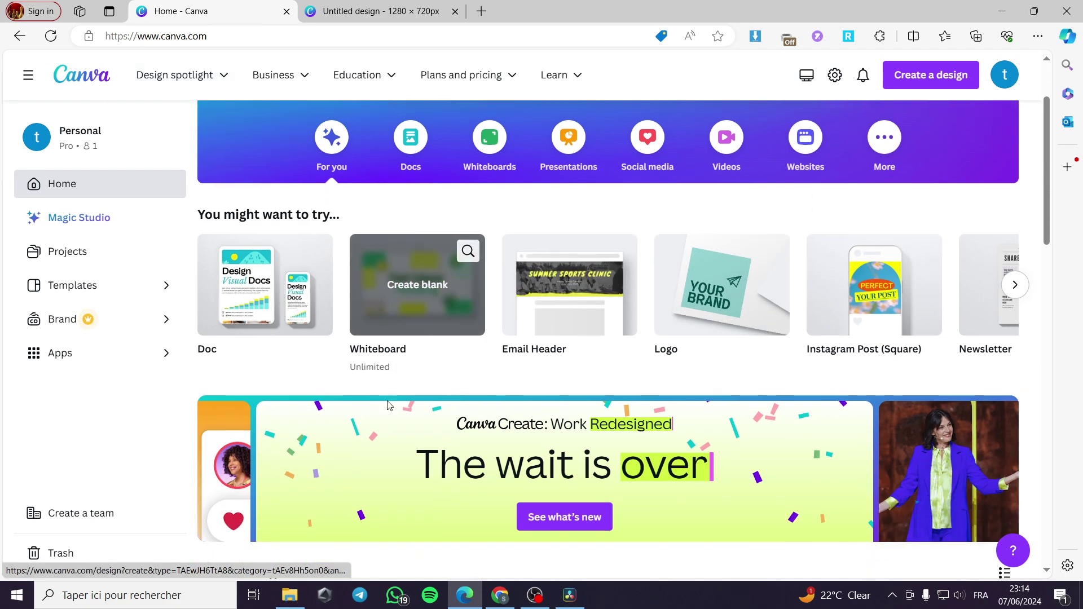
pyautogui.scroll(-3, 495, 385)
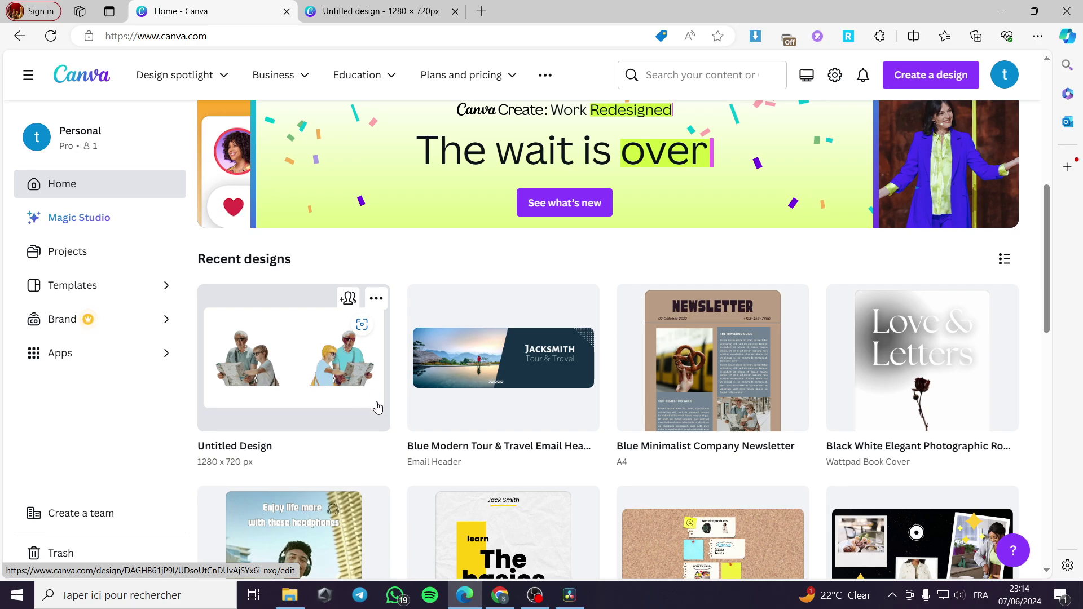
pyautogui.scroll(6, 378, 407)
pyautogui.click(522, 195)
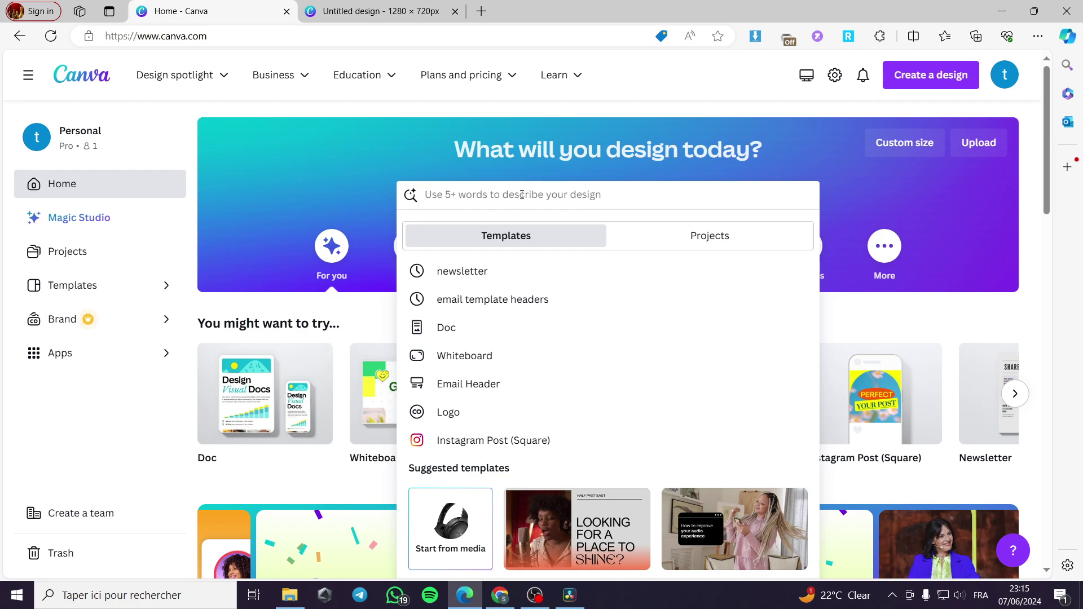
pyautogui.write('co')
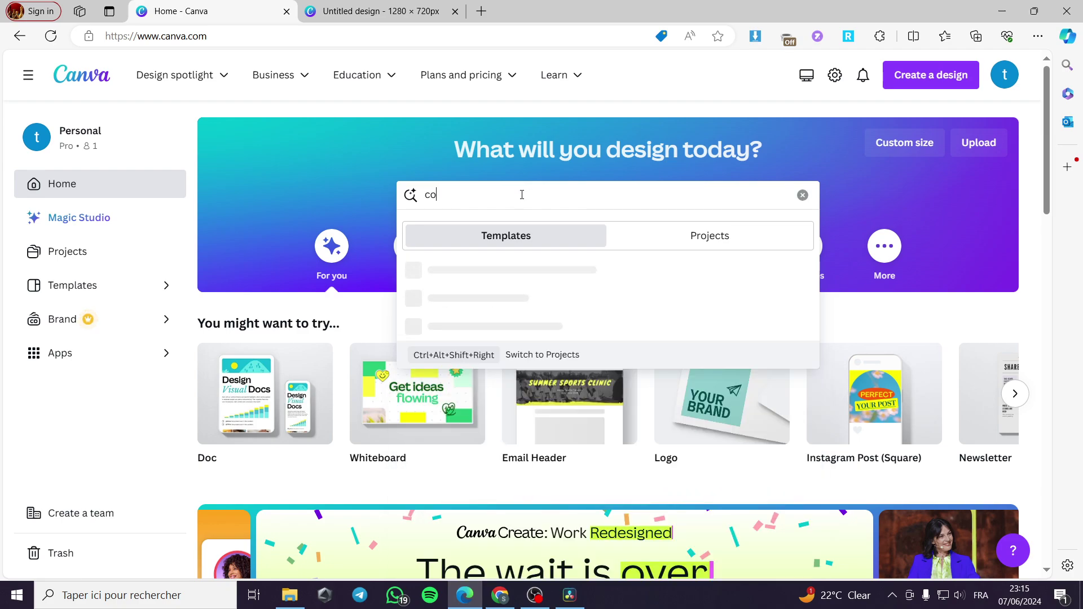
pyautogui.write('loring')
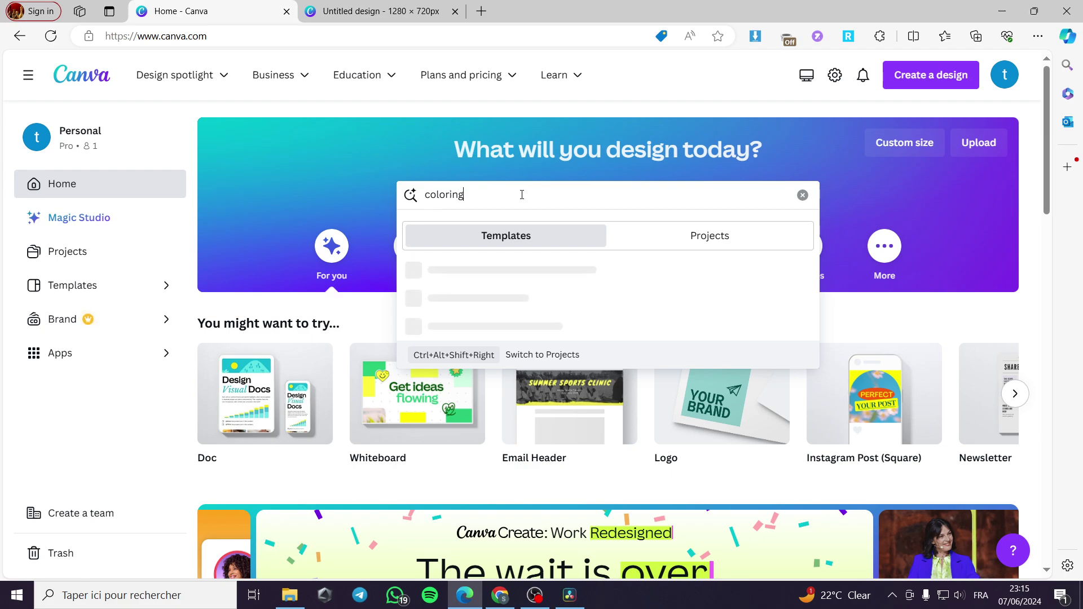
pyautogui.press('Return')
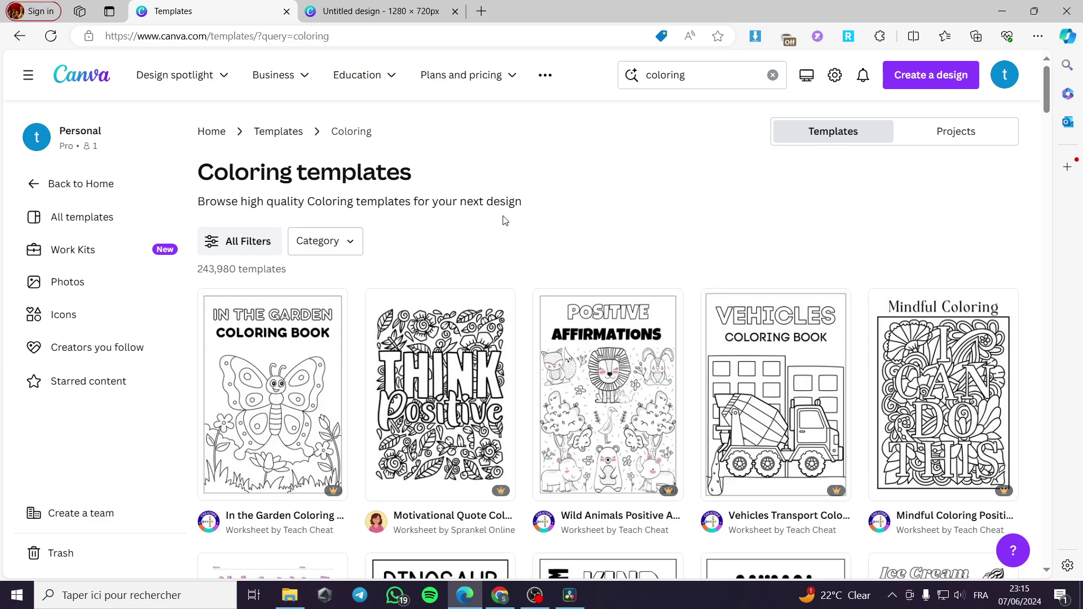
# Browse the coloring template results to examine the available coloring book and worksheet designs
pyautogui.scroll(-2, 824, 243)
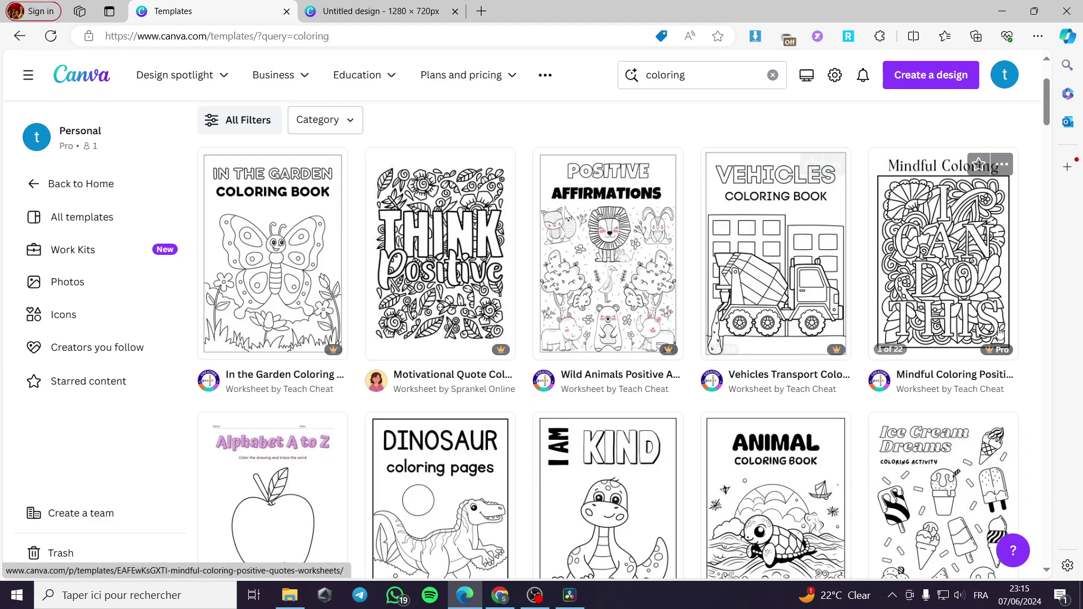
pyautogui.scroll(-2, 903, 350)
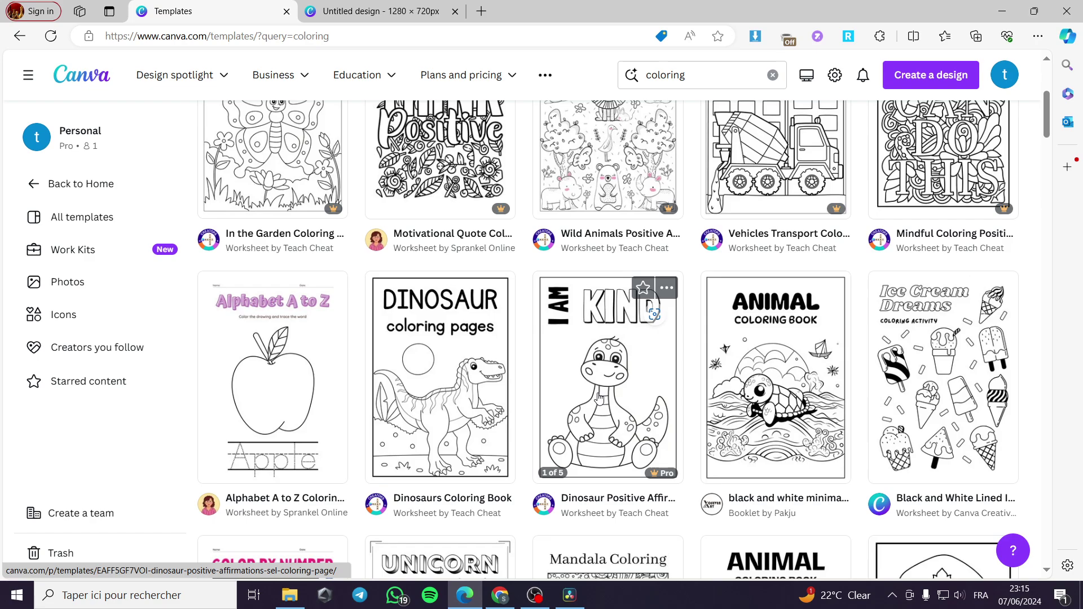
pyautogui.scroll(-2, 600, 398)
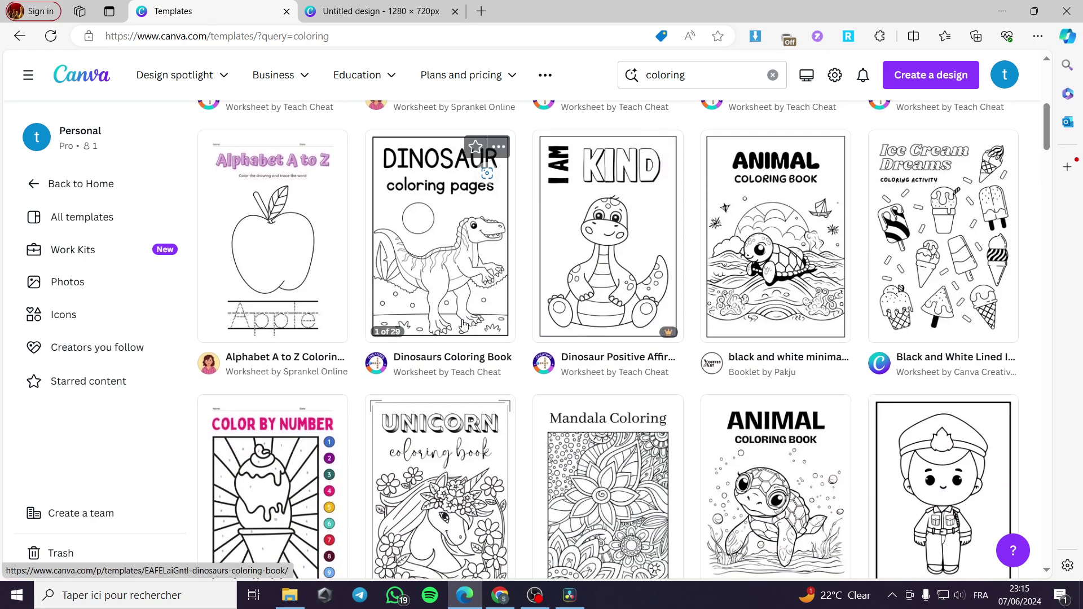
pyautogui.scroll(-3, 462, 325)
pyautogui.scroll(-2, 530, 326)
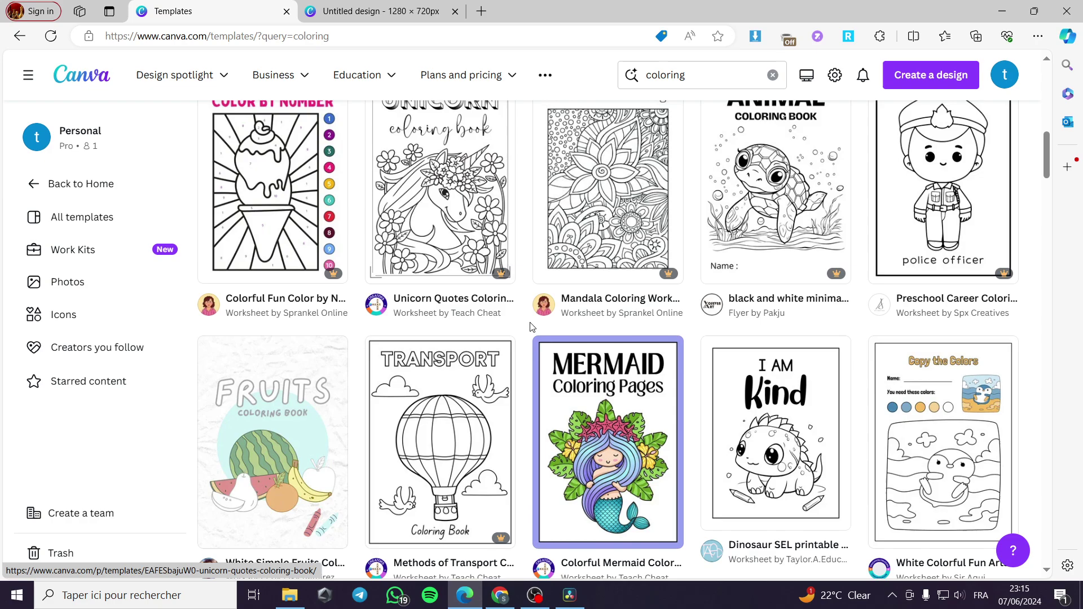
pyautogui.scroll(-2, 531, 326)
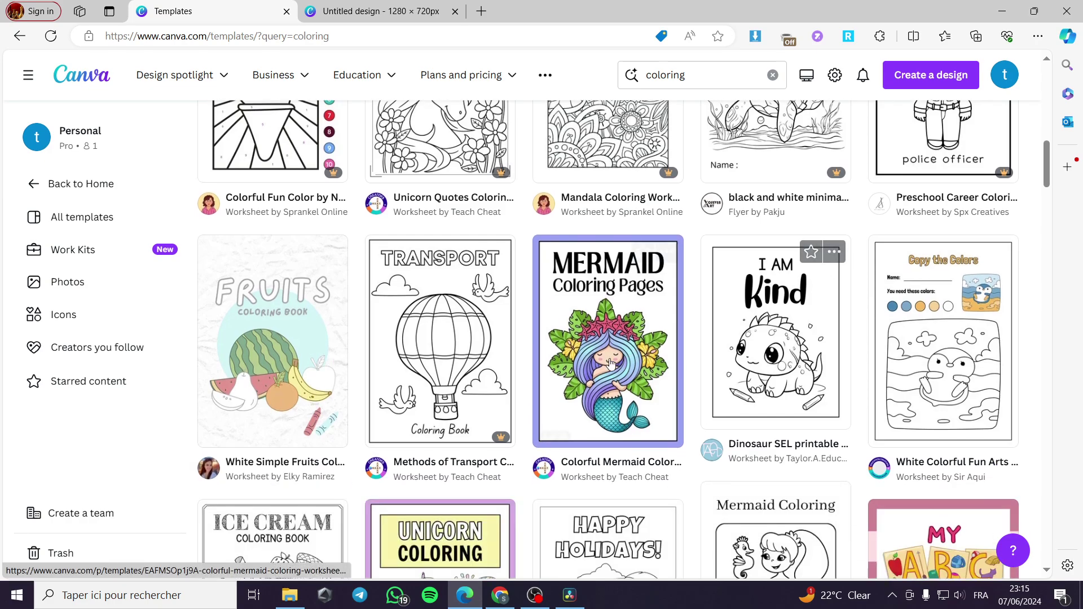
pyautogui.scroll(-4, 609, 363)
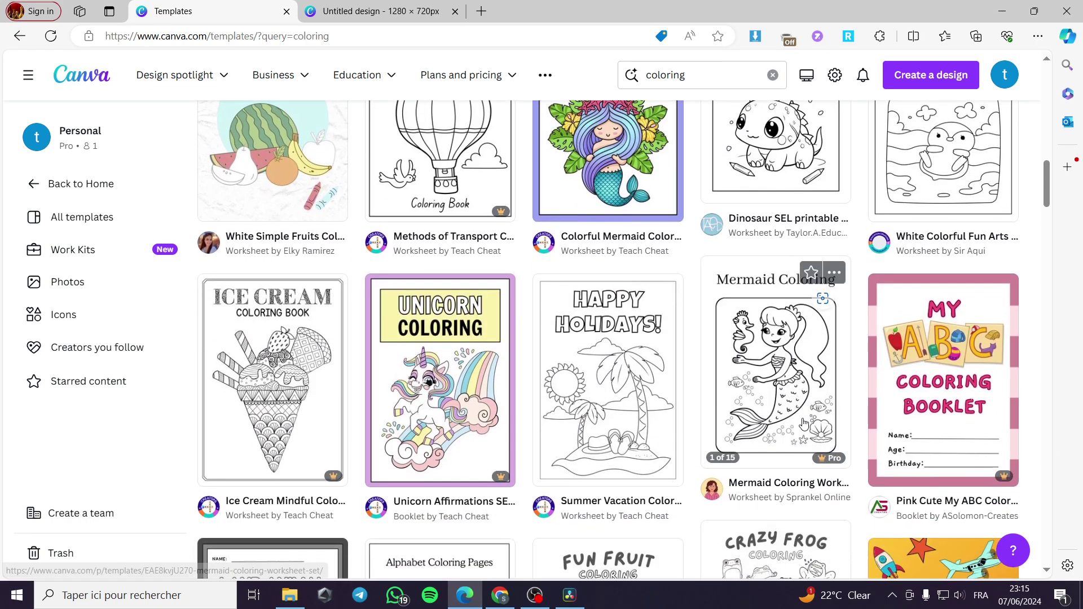
pyautogui.scroll(-5, 804, 423)
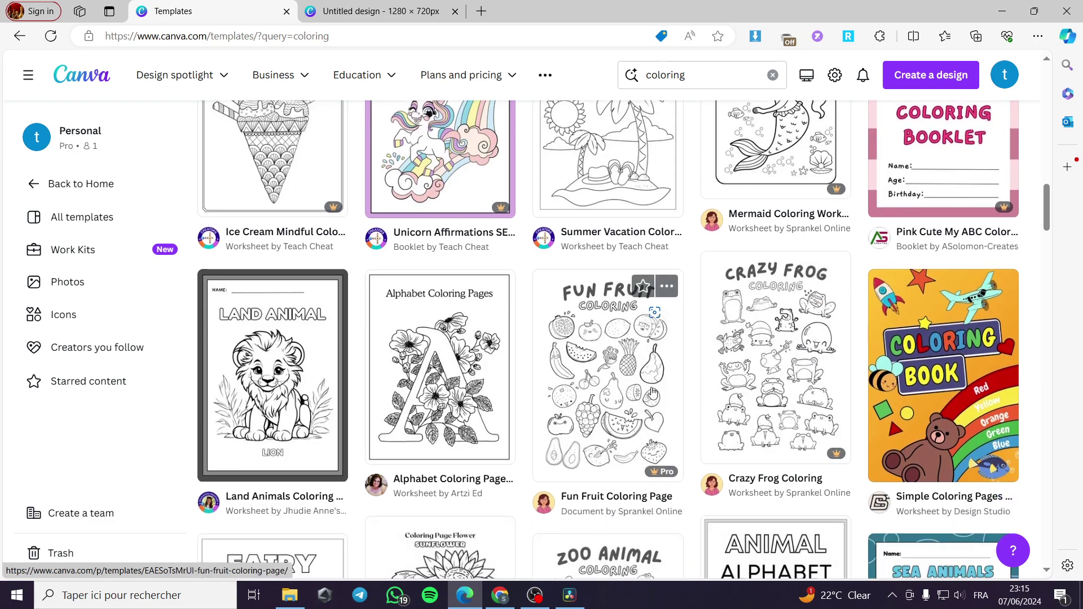
pyautogui.scroll(6, 379, 434)
pyautogui.scroll(15, 379, 433)
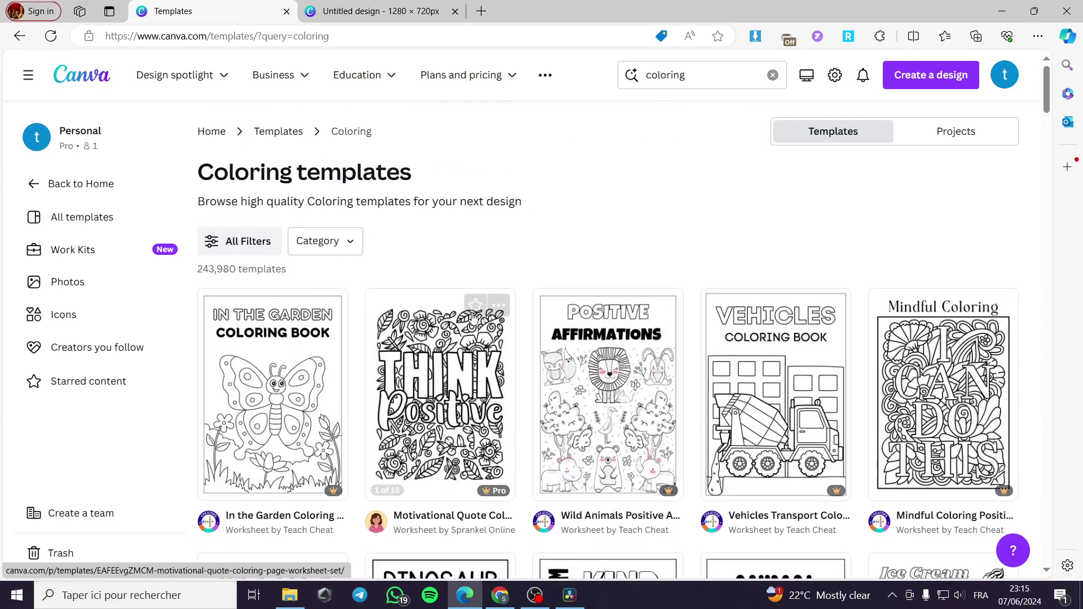
pyautogui.scroll(-15, 753, 323)
pyautogui.scroll(-8, 753, 323)
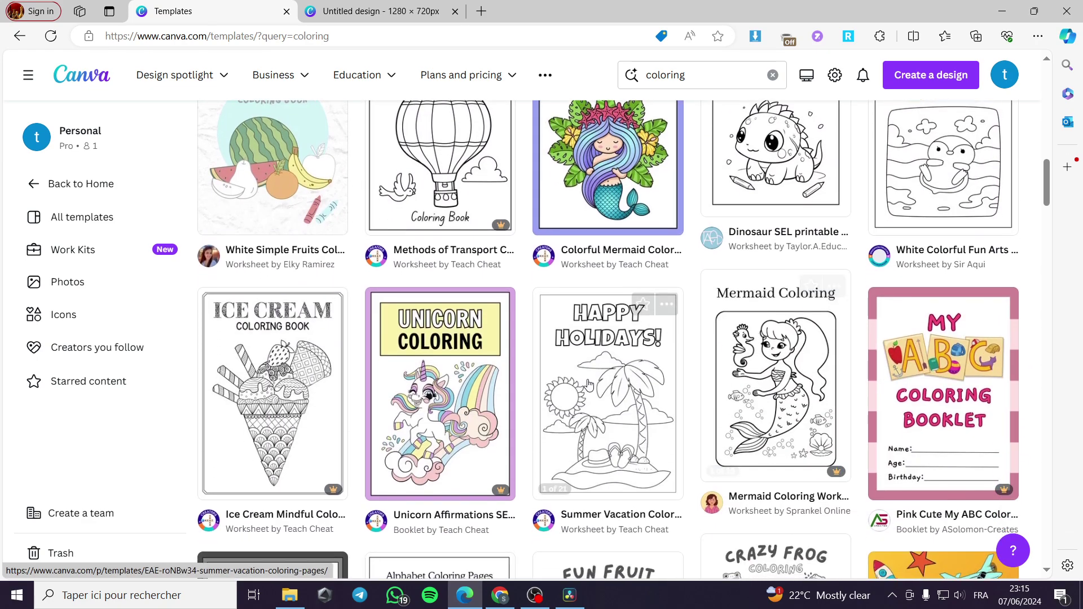
pyautogui.scroll(-1, 706, 391)
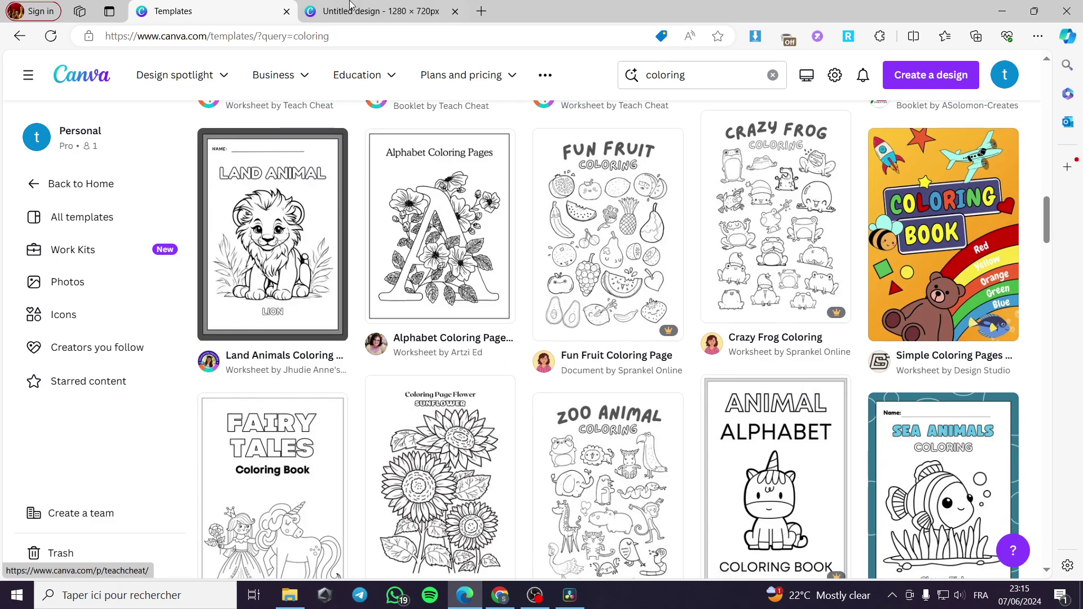
# Switch to the untitled 1280 × 720 px design and clear the "dog" search from its elements
pyautogui.click(394, 17)
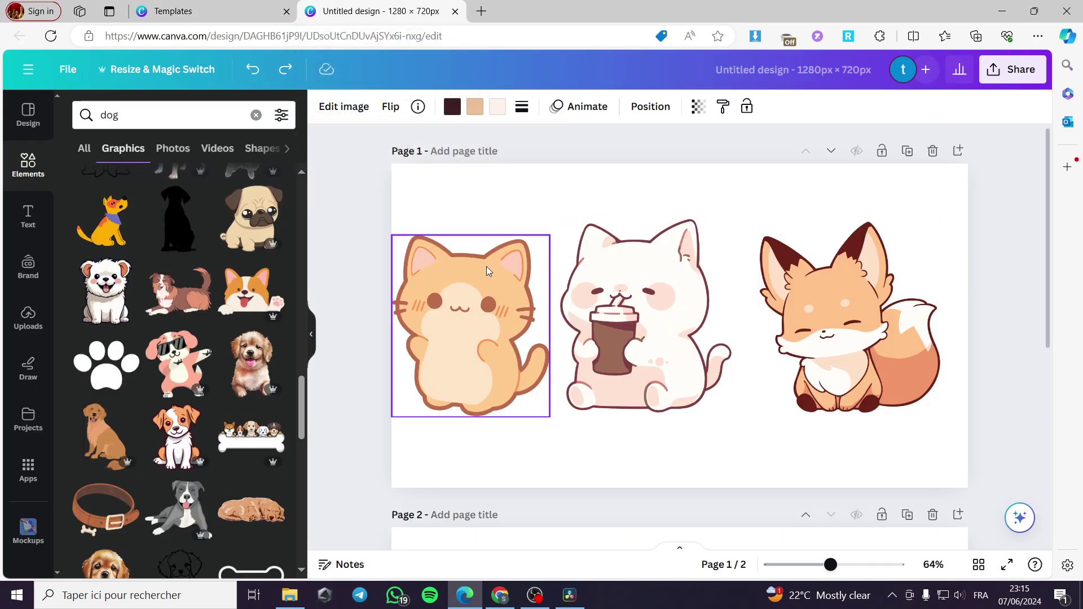
pyautogui.click(256, 115)
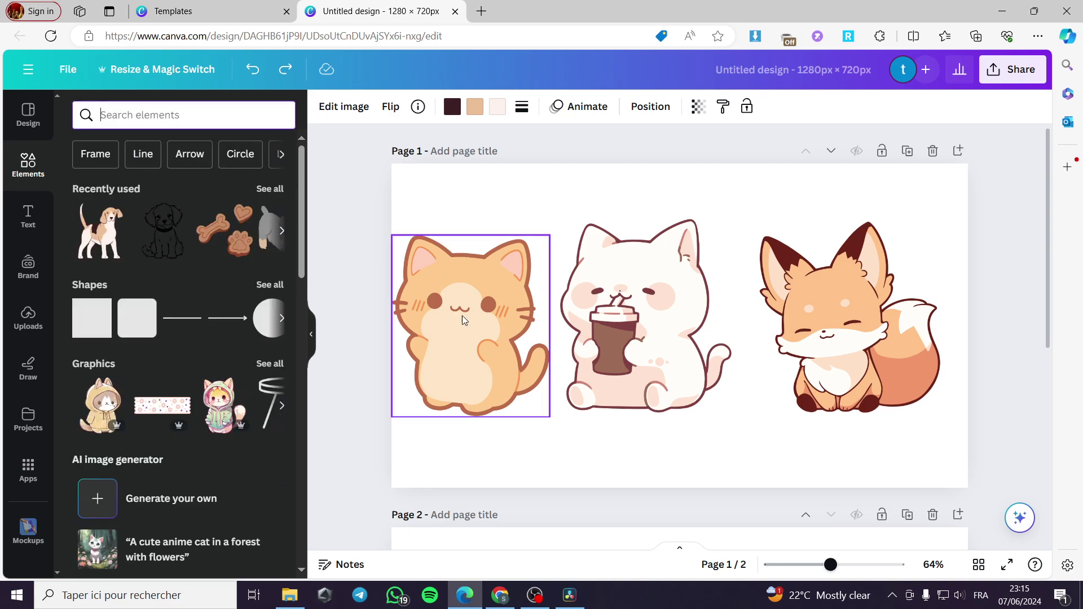
# Inspect the cat and fox graphics on page 1 and the dog graphics on page 2 by selecting each one
pyautogui.click(497, 320)
pyautogui.click(640, 338)
pyautogui.click(839, 339)
pyautogui.scroll(-5, 838, 340)
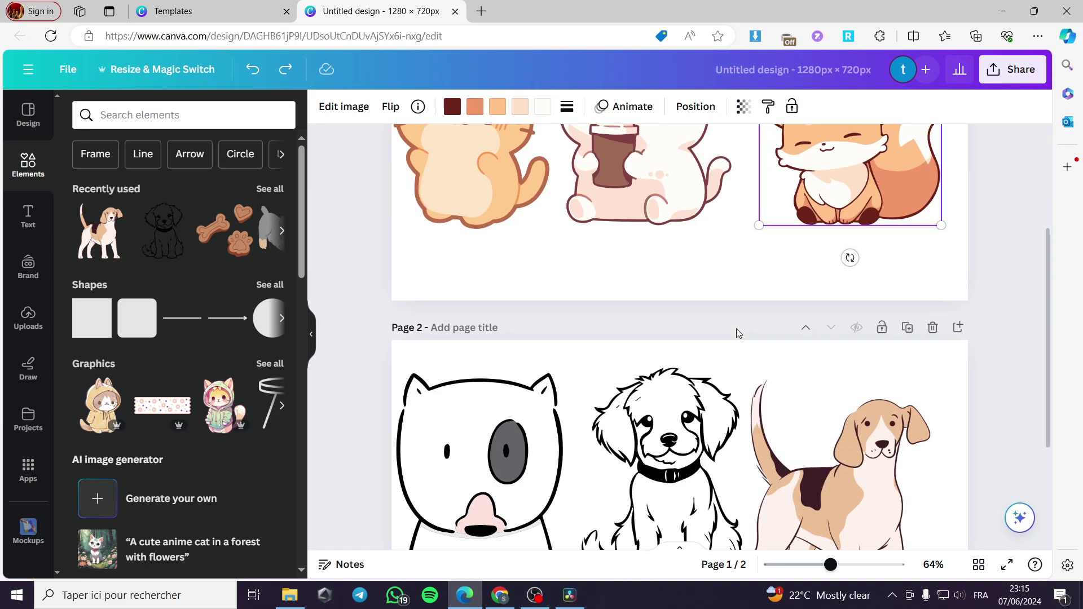
pyautogui.click(530, 440)
pyautogui.click(666, 440)
pyautogui.click(798, 435)
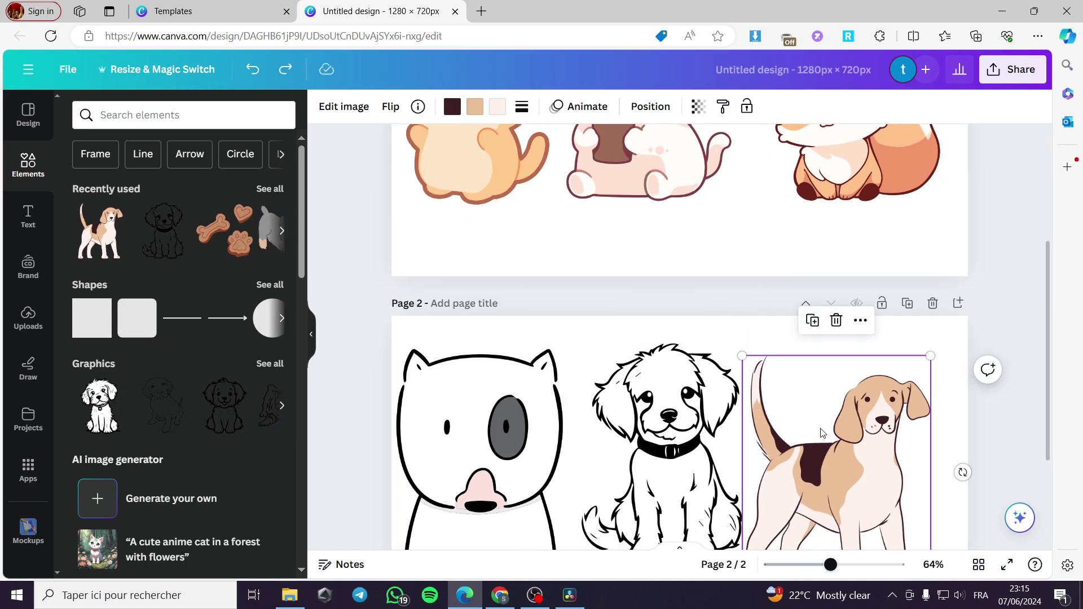
# Move the white cat with the drink slightly to the right on page 1
pyautogui.scroll(-3, 798, 435)
pyautogui.scroll(6, 678, 338)
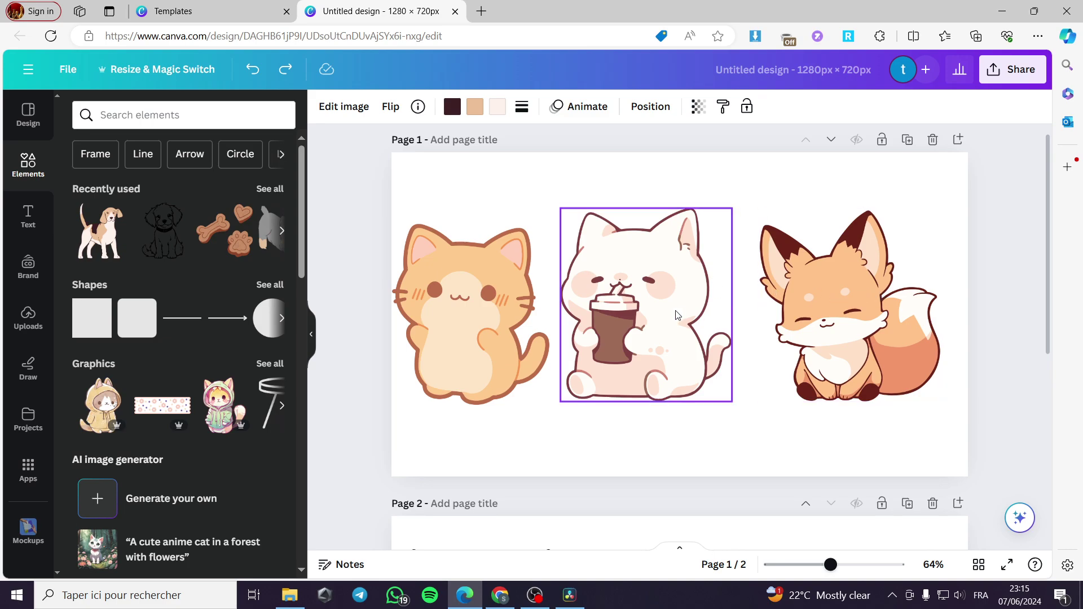
pyautogui.moveTo(677, 316); pyautogui.dragTo(685, 311)
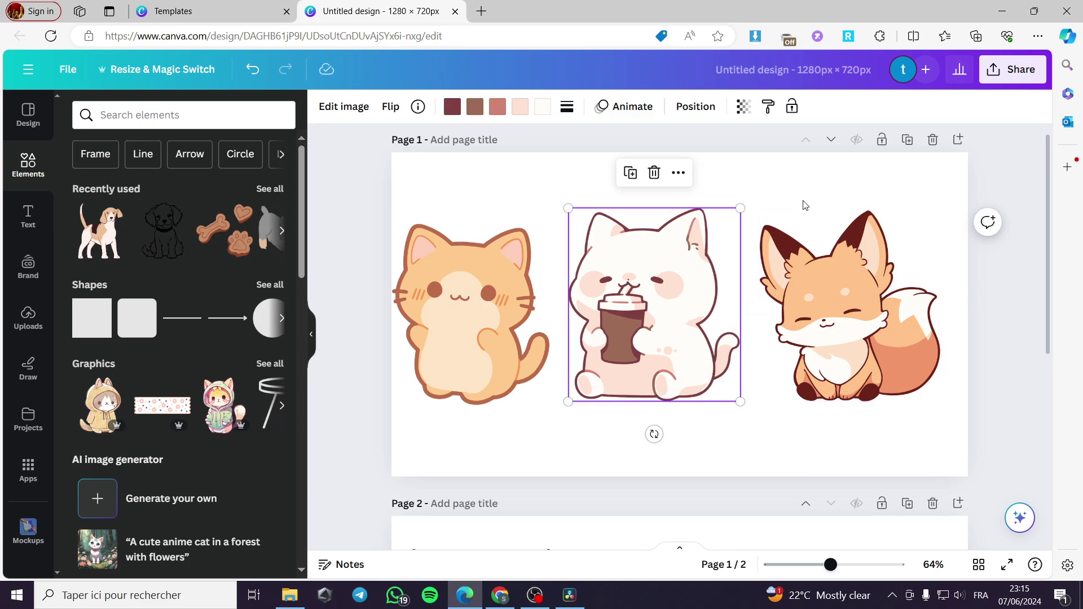
# Examine the image editing effects, filters and apps offered for the orange cat, dismissing the vector graphic notice
pyautogui.click(457, 242)
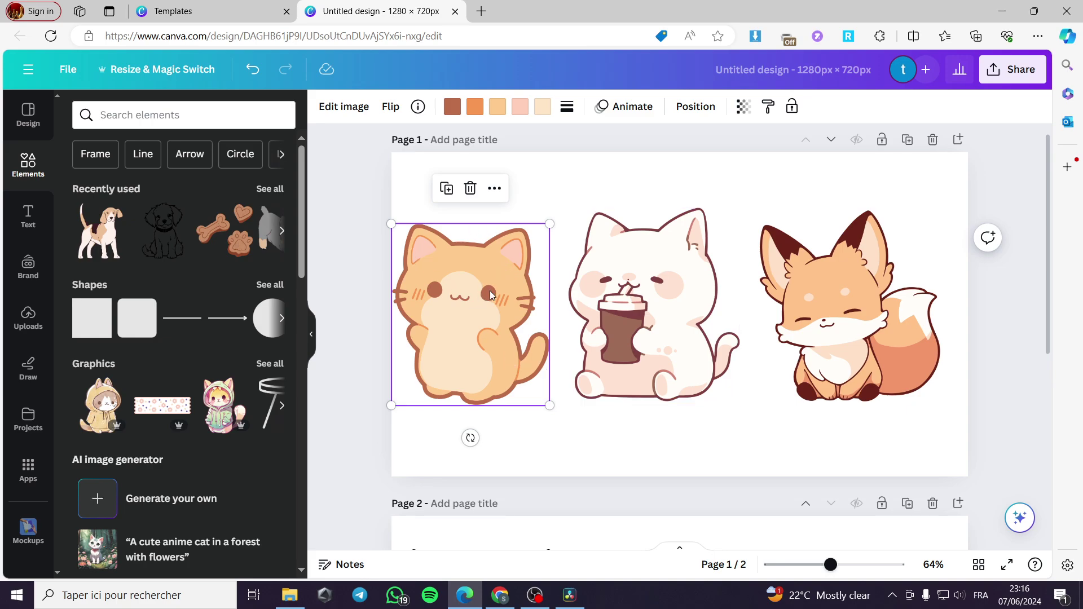
pyautogui.click(337, 107)
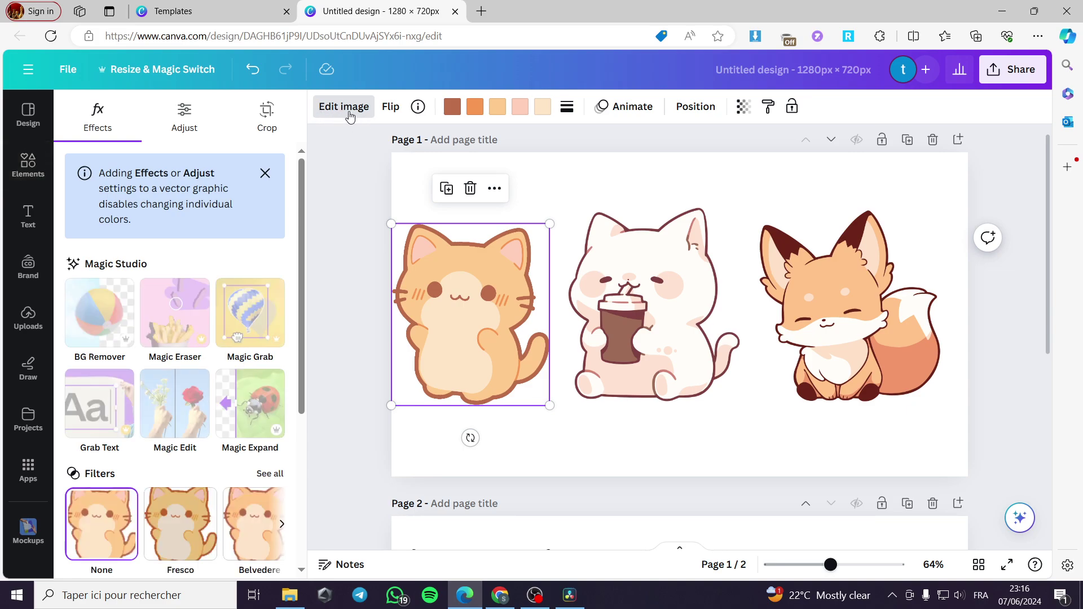
pyautogui.click(265, 173)
pyautogui.scroll(-3, 192, 344)
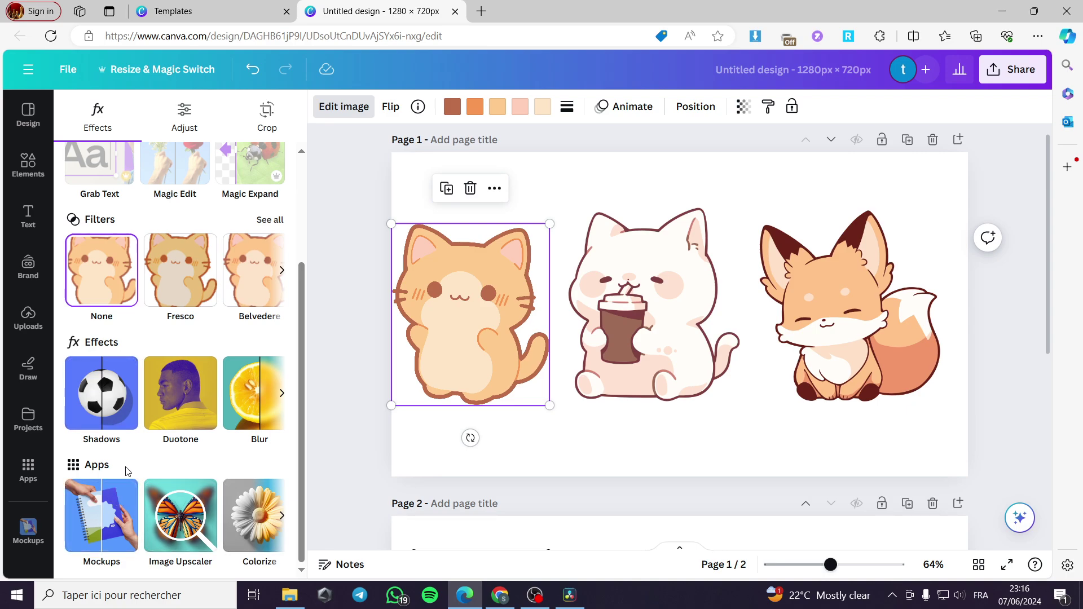
pyautogui.scroll(3, 142, 471)
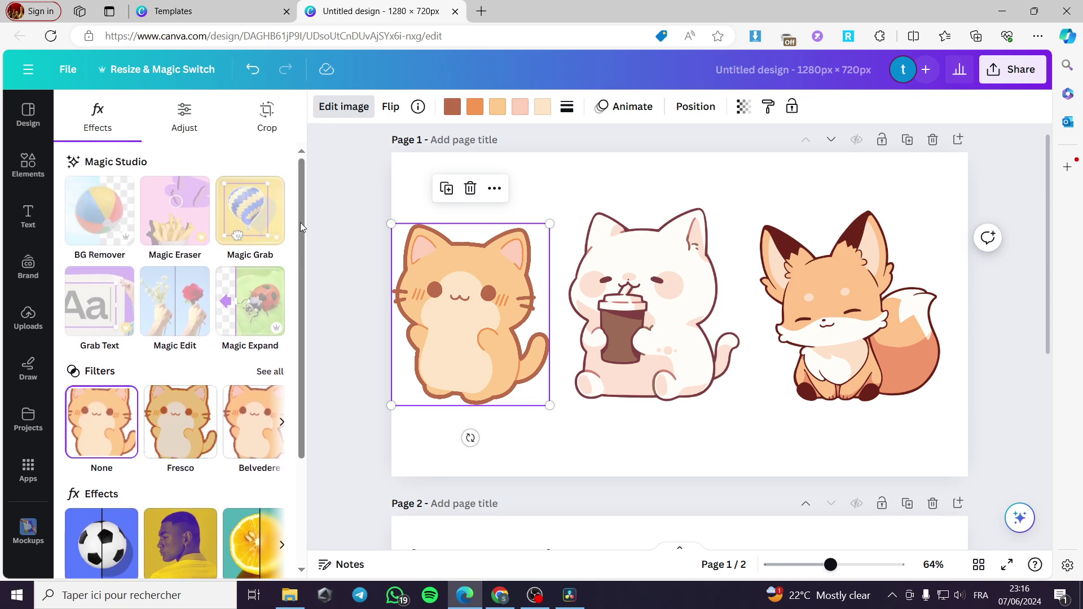
pyautogui.press('Escape')
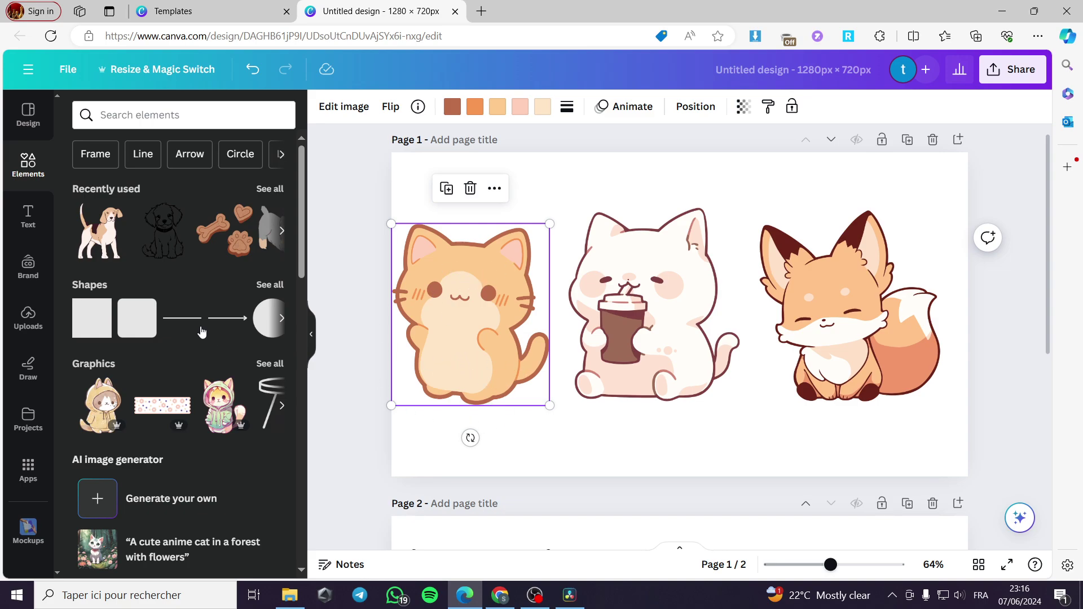
# Shift the white cat a little closer to the fox on page 1 and deselect it
pyautogui.scroll(-6, 387, 279)
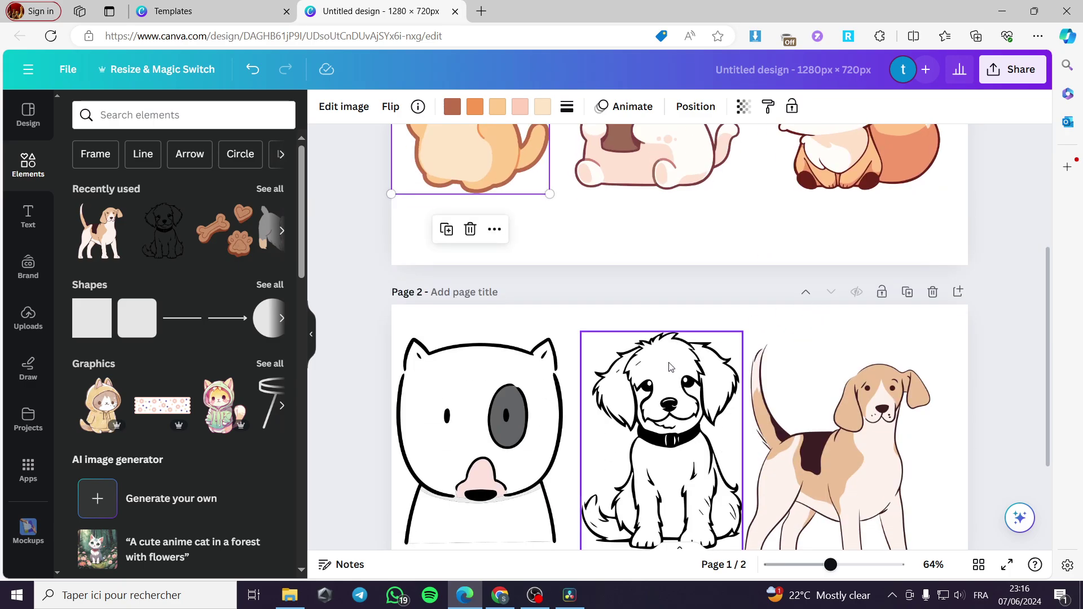
pyautogui.scroll(6, 581, 348)
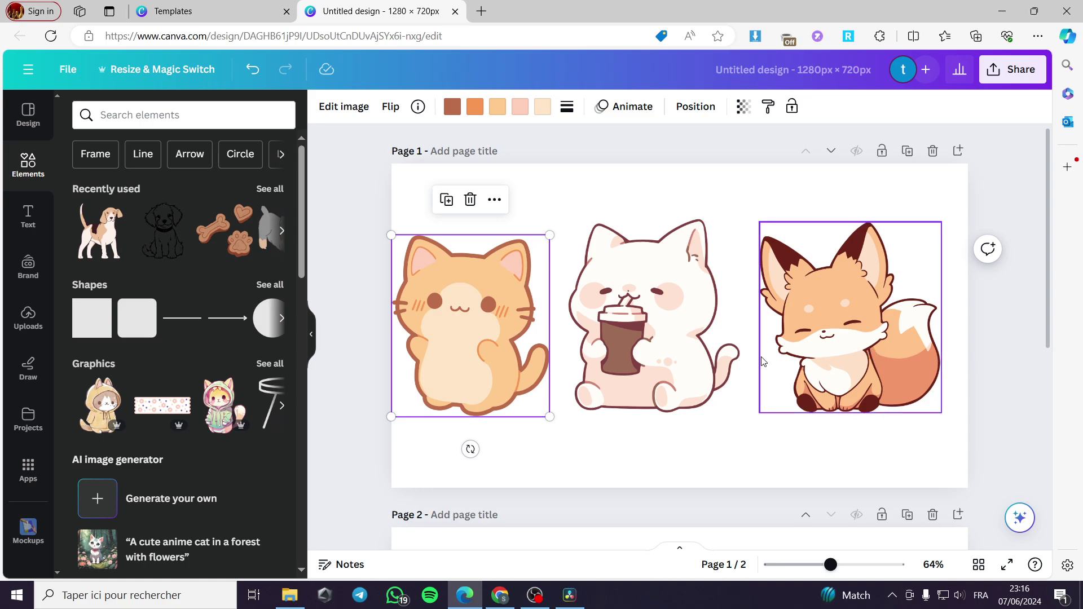
pyautogui.moveTo(728, 339); pyautogui.dragTo(736, 338)
pyautogui.click(1007, 378)
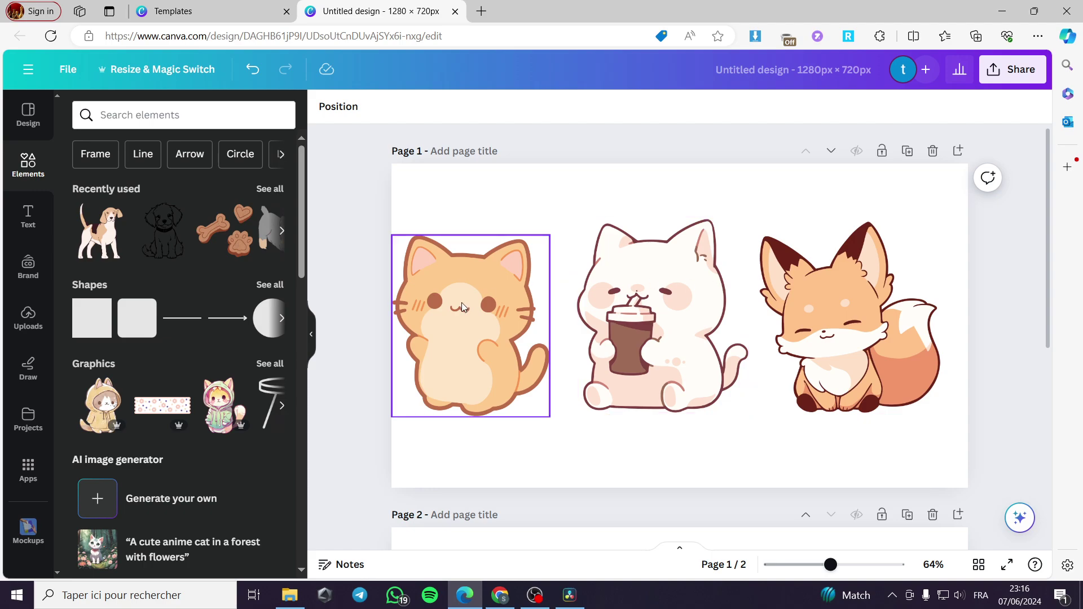
# Show all magic recommendations among the graphics and add a blank page after page 2
pyautogui.scroll(-5, 461, 303)
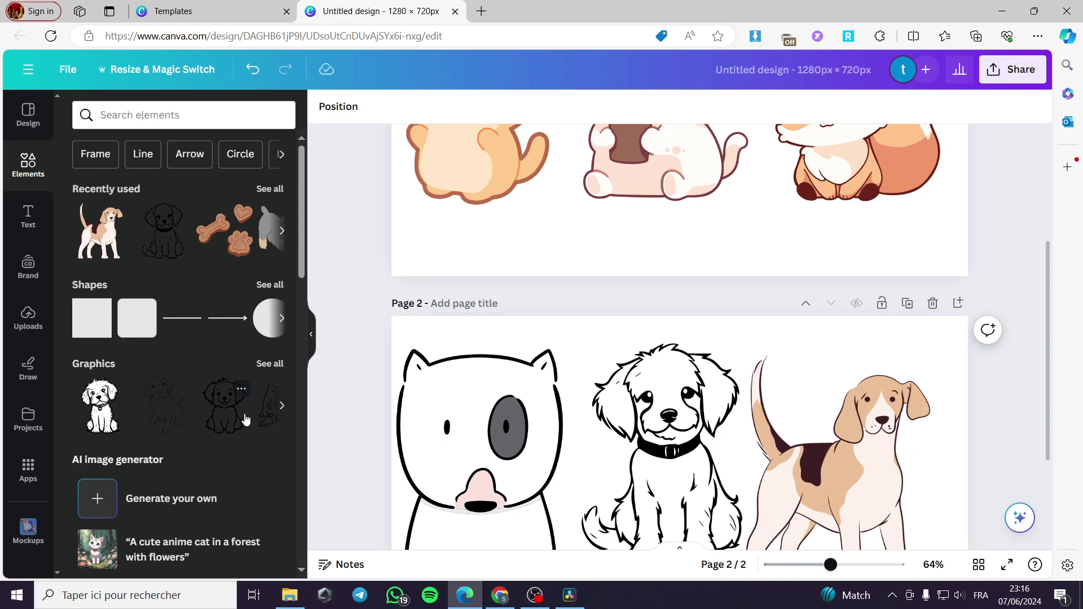
pyautogui.click(271, 365)
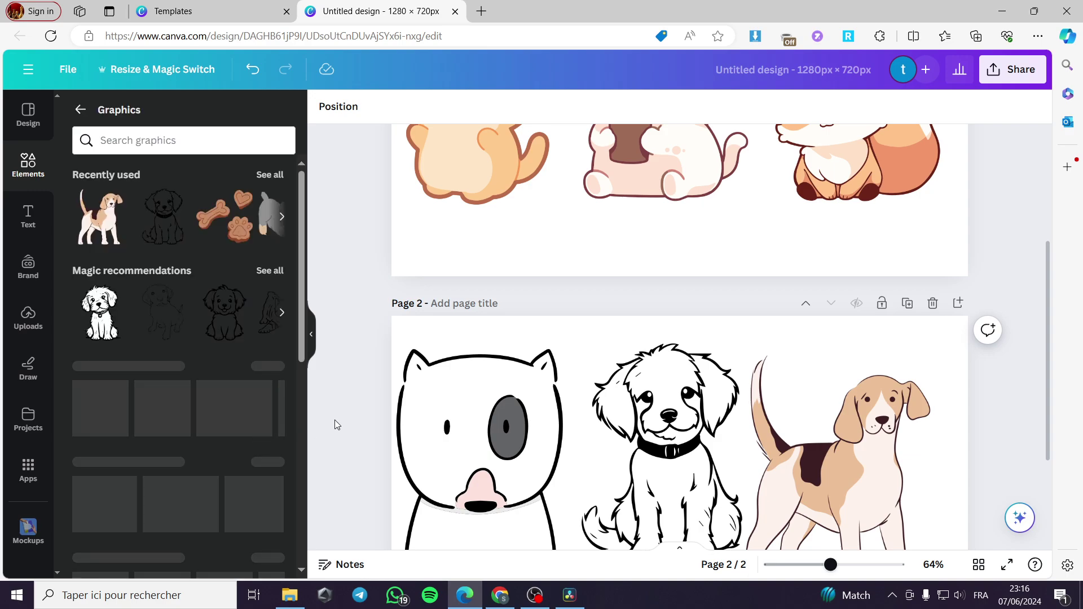
pyautogui.click(275, 283)
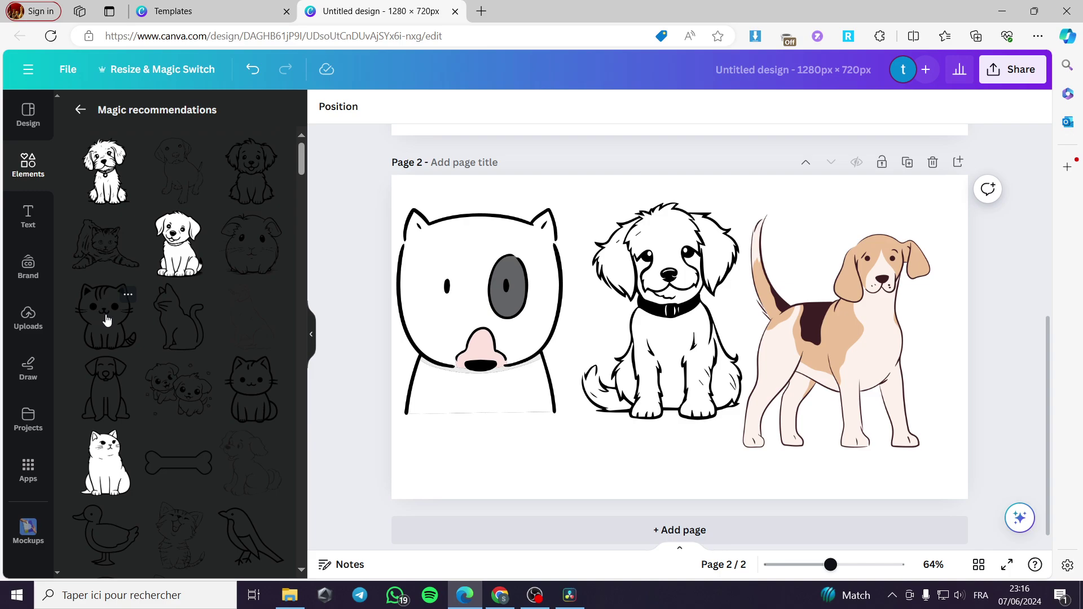
pyautogui.click(706, 532)
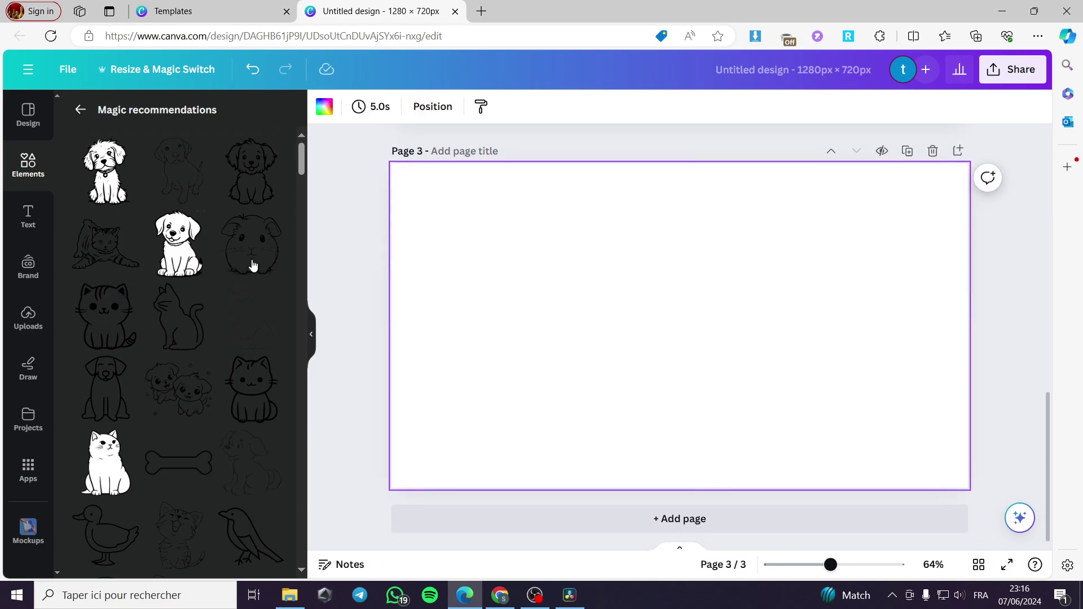
# Add the guinea pig line drawing to page 3, place it in the page's left half and enlarge it
pyautogui.click(264, 257)
pyautogui.moveTo(680, 330); pyautogui.dragTo(477, 261)
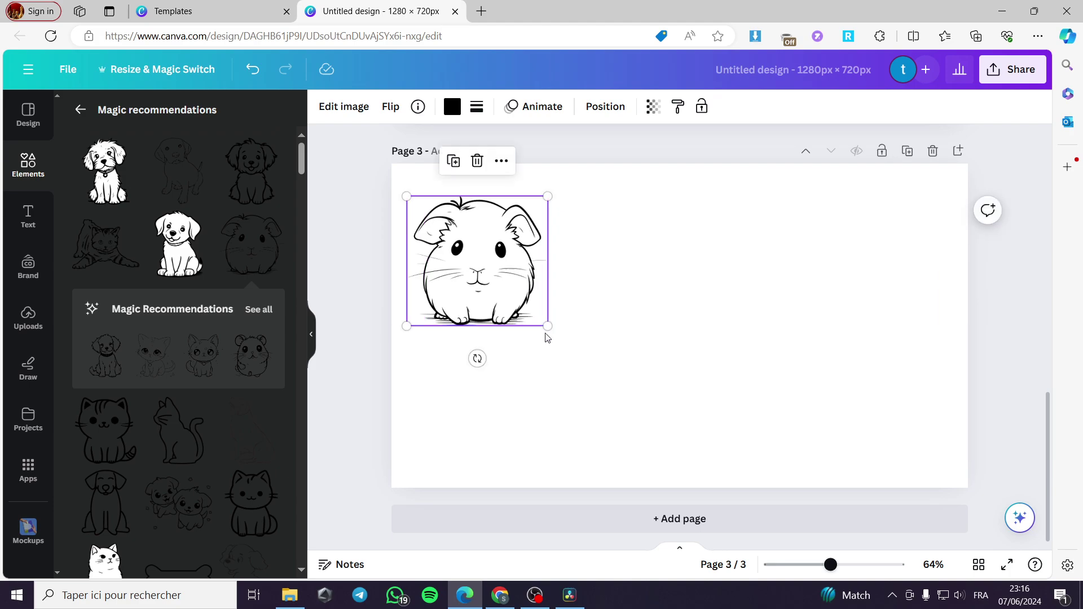
pyautogui.moveTo(547, 327)
pyautogui.mouseDown()
pyautogui.moveTo(590, 382)
pyautogui.moveTo(615, 387)
pyautogui.mouseUp()
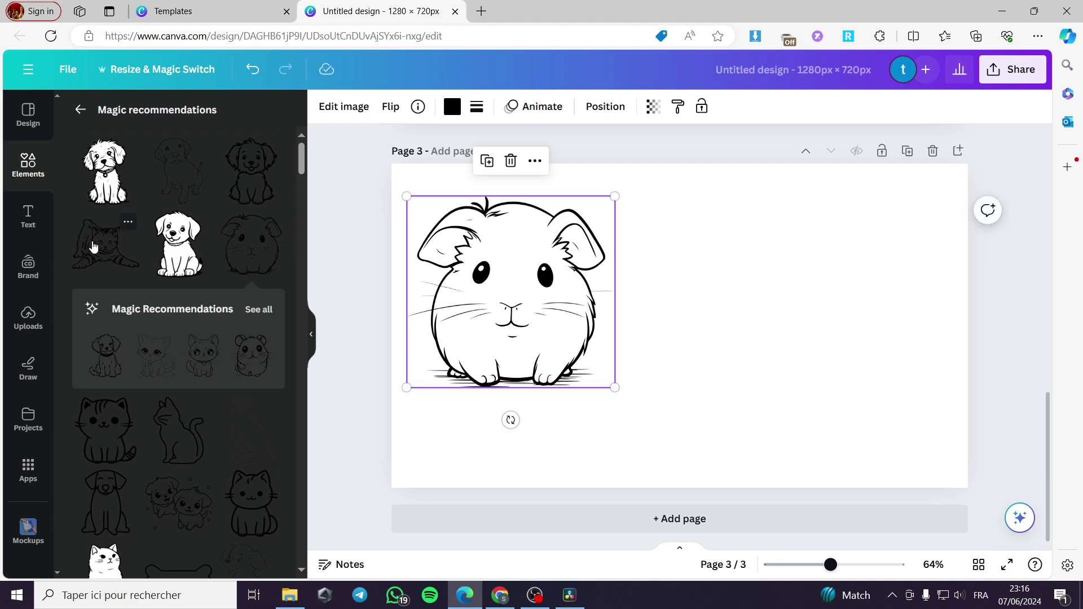
# Add the stretching striped cat line drawing to page 3, placed and sized to sit right of the guinea pig
pyautogui.click(99, 244)
pyautogui.moveTo(628, 337); pyautogui.dragTo(708, 305)
pyautogui.moveTo(847, 358)
pyautogui.mouseDown()
pyautogui.moveTo(943, 431)
pyautogui.moveTo(805, 349)
pyautogui.mouseUp()
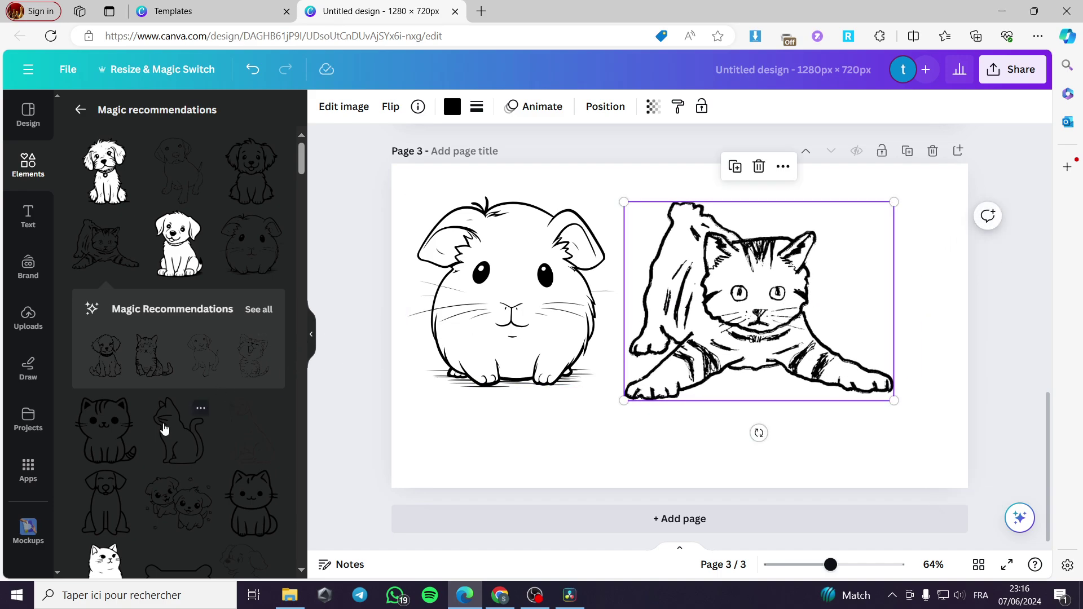
# Add the line drawing of the cat sitting in profile to page 3, reposition it and resize it
pyautogui.click(163, 429)
pyautogui.moveTo(777, 456); pyautogui.dragTo(700, 353)
pyautogui.moveTo(622, 272); pyautogui.dragTo(899, 391)
# Recolor the brown outline of the orange cat on page 1 to black
pyautogui.scroll(10, 476, 306)
pyautogui.click(475, 306)
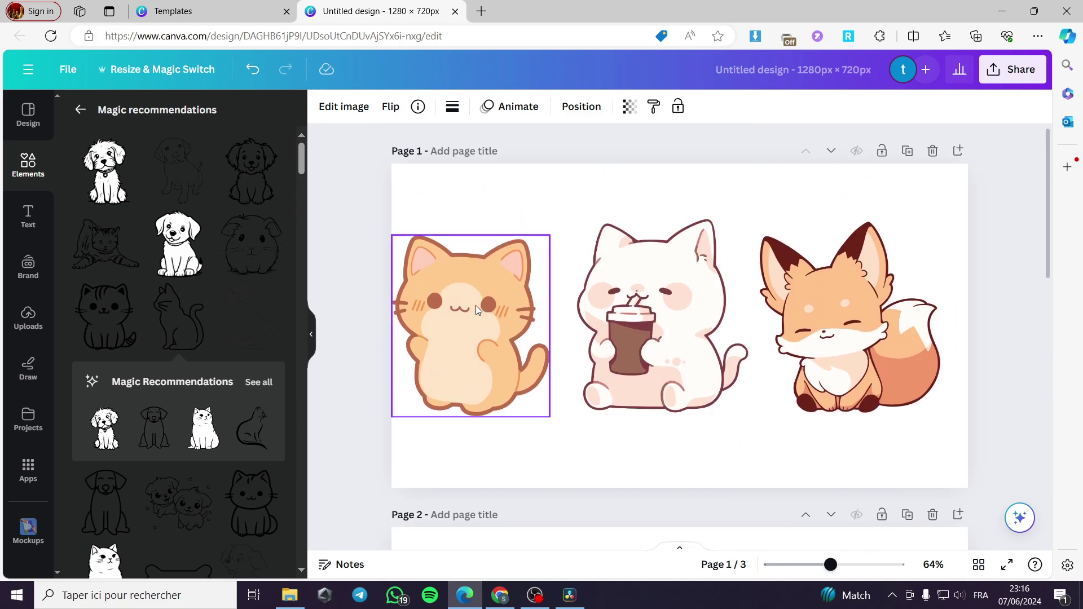
pyautogui.click(80, 109)
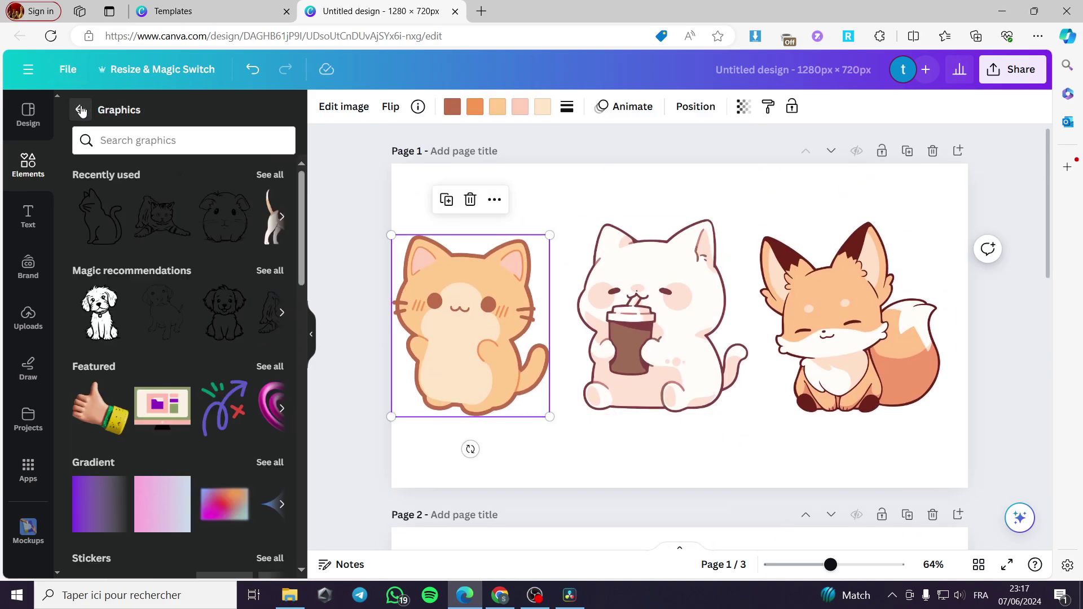
pyautogui.click(80, 109)
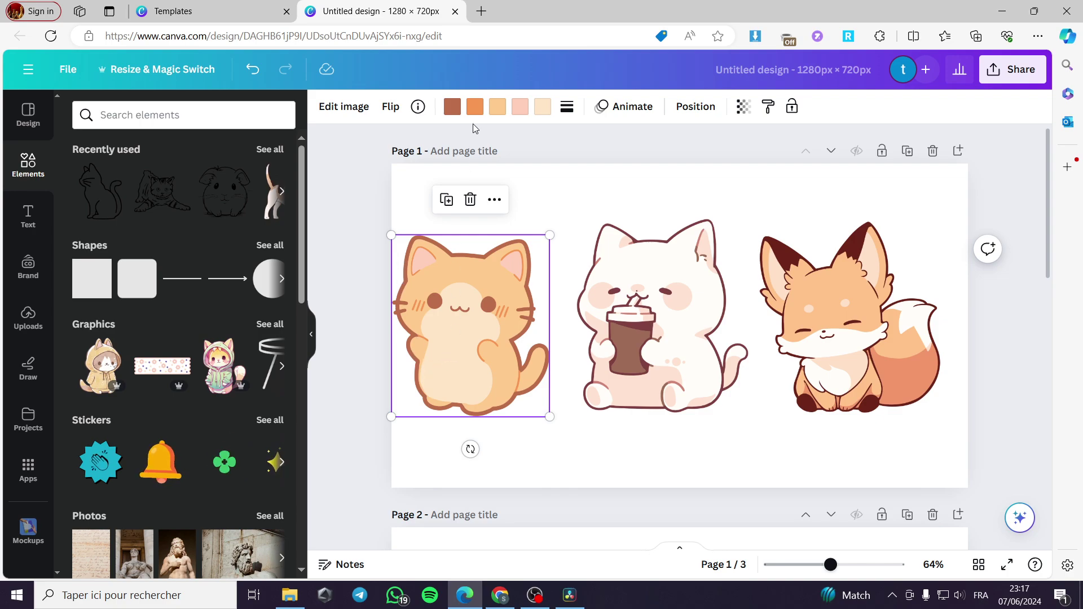
pyautogui.click(453, 110)
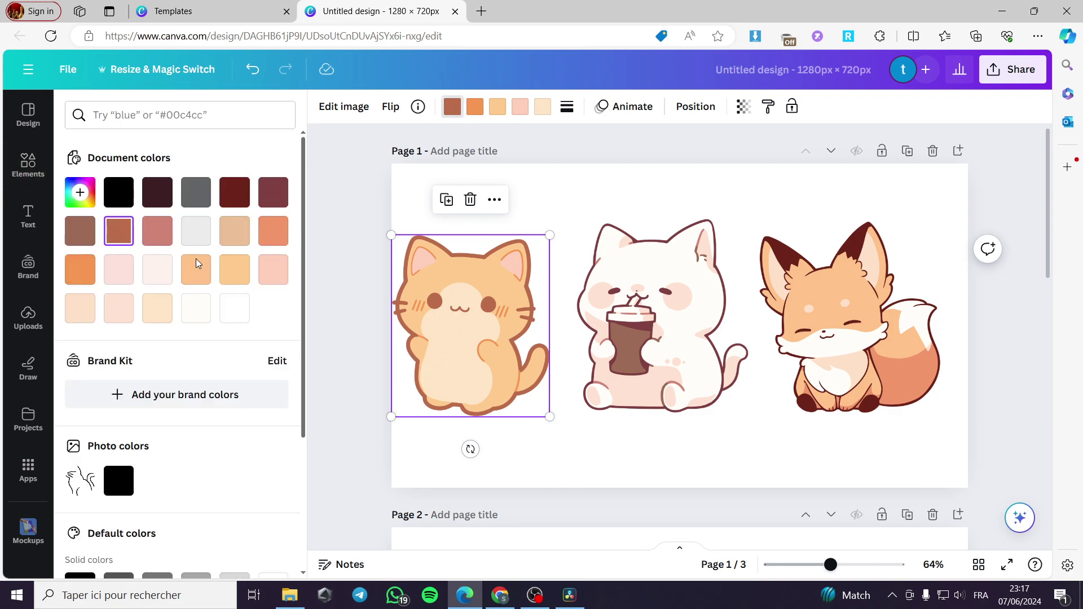
pyautogui.click(119, 481)
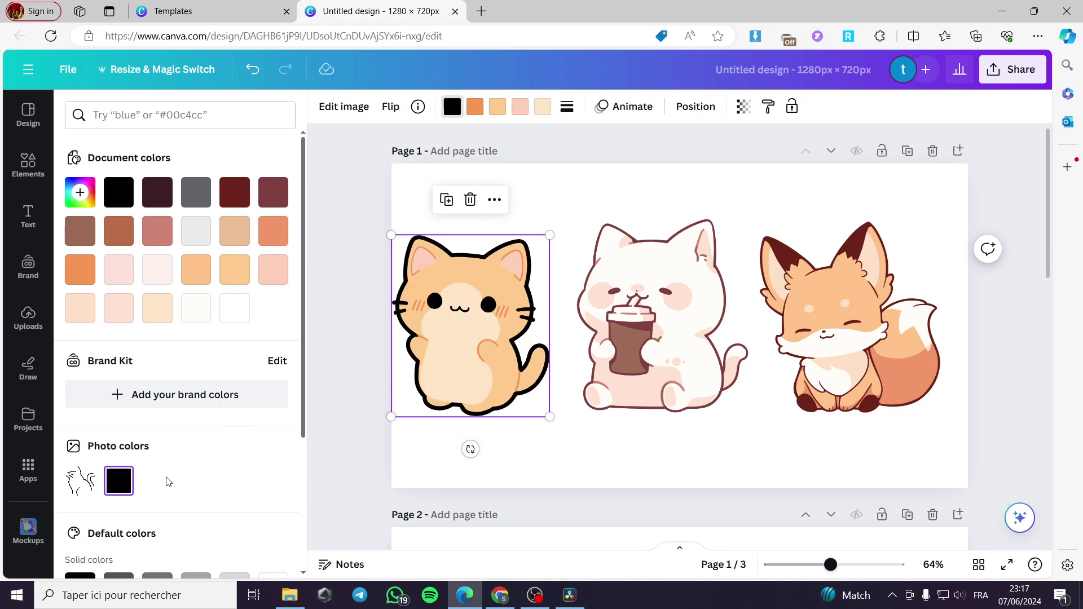
pyautogui.click(561, 454)
# Recolor the pink inner ears of the orange cat on page 1 to black
pyautogui.click(459, 276)
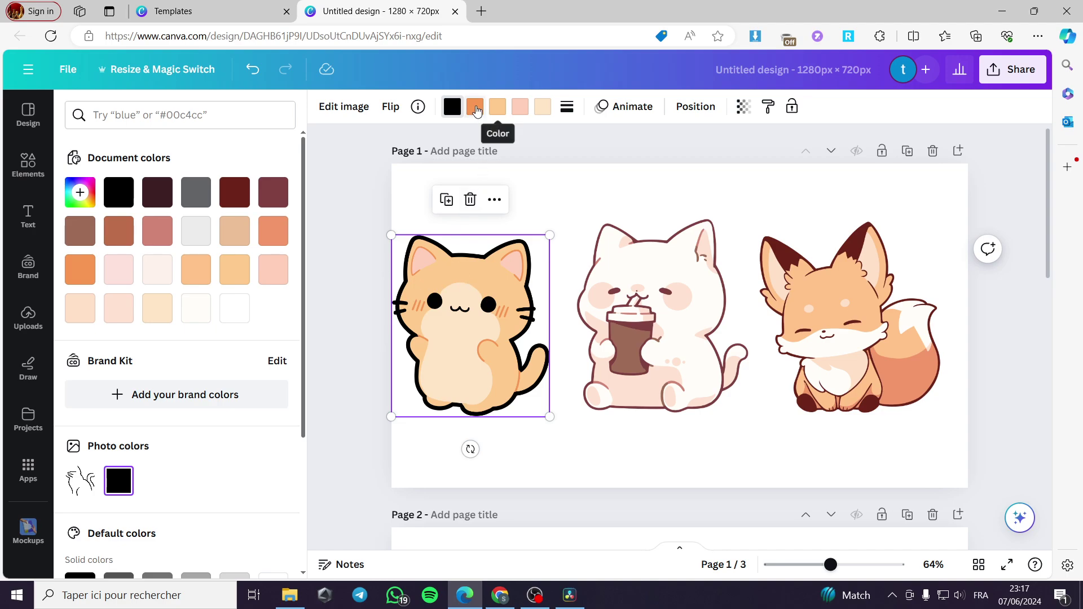
pyautogui.click(520, 107)
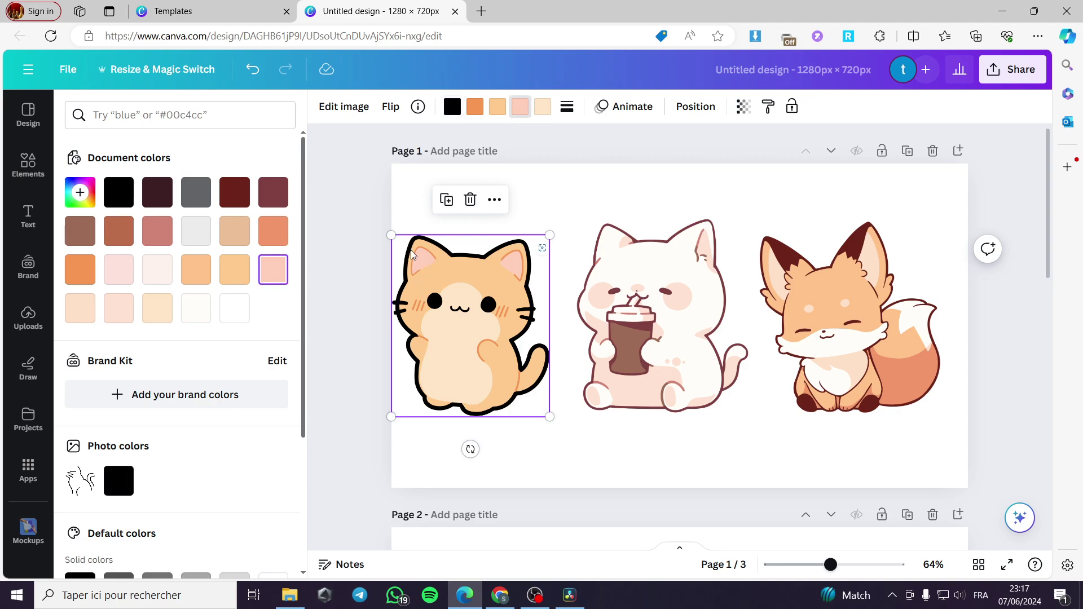
pyautogui.click(119, 481)
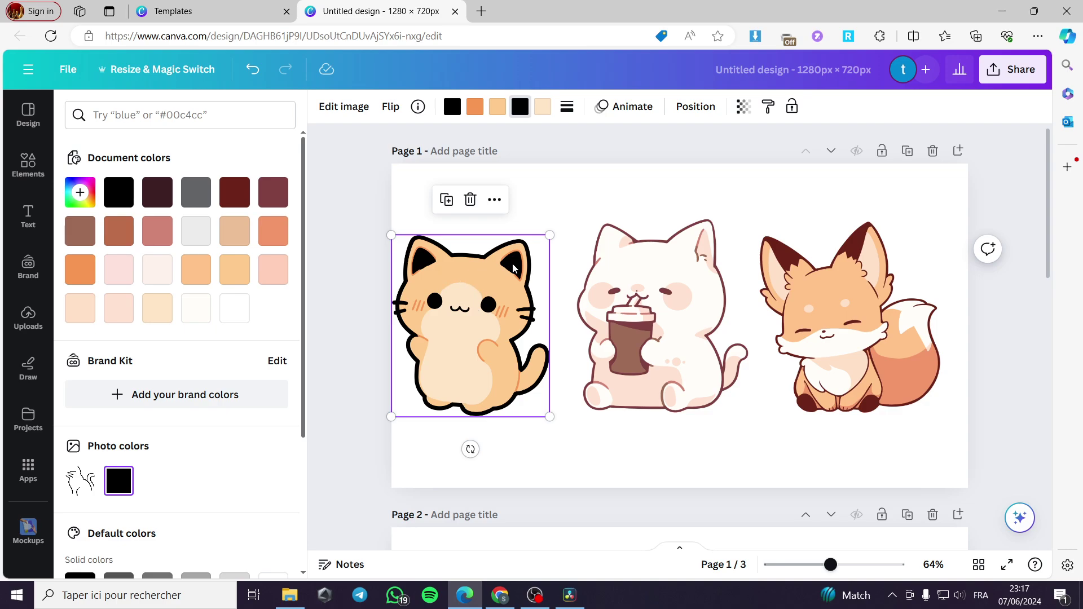
# Recolor the same cat's light orange fur and its cream face and belly to white (#ffffff)
pyautogui.click(496, 108)
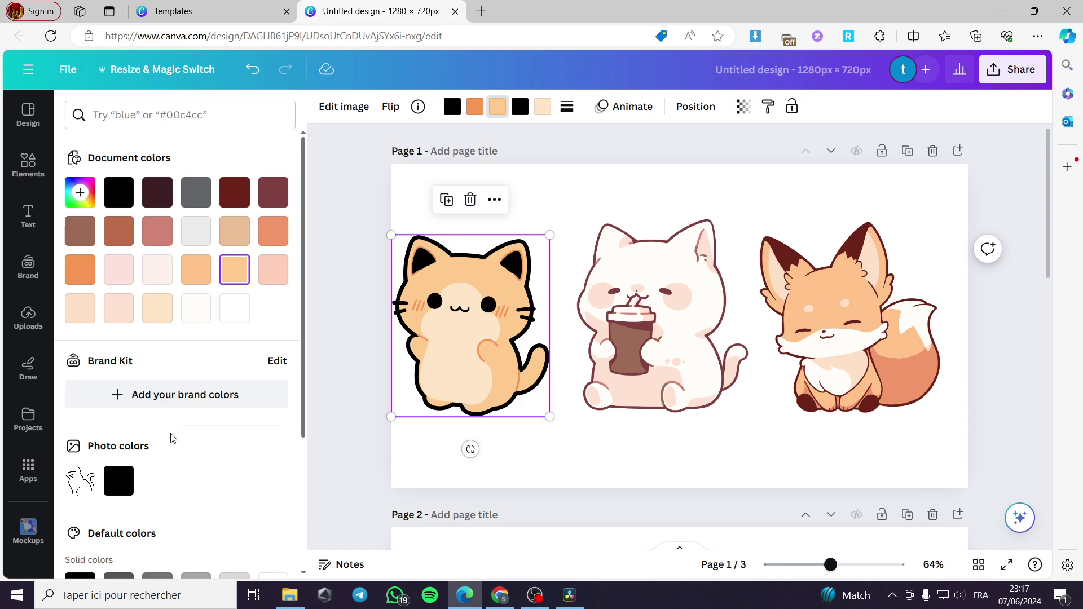
pyautogui.click(239, 318)
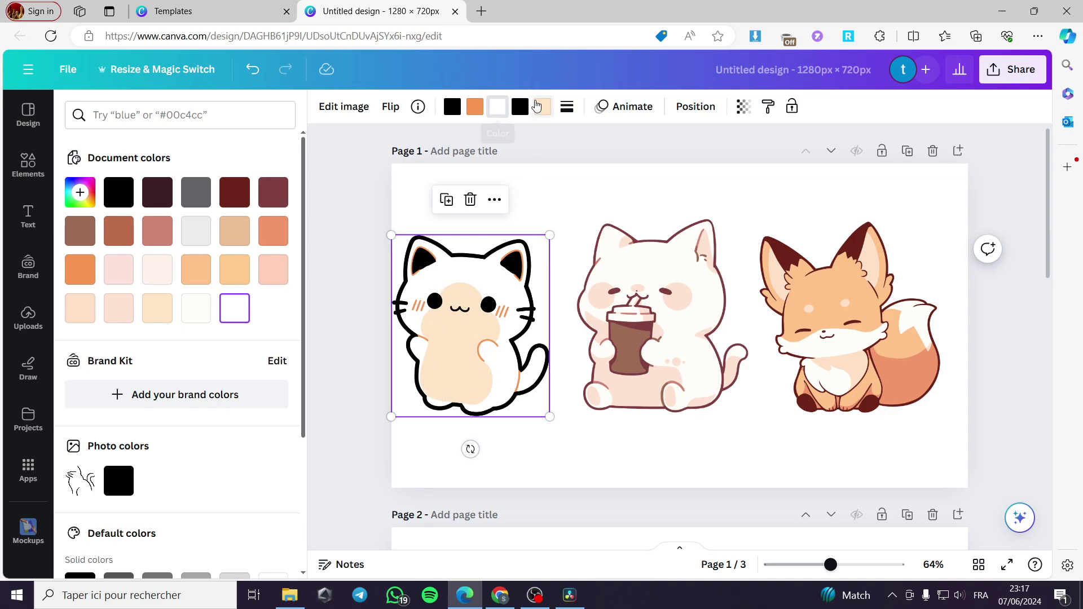
pyautogui.click(543, 107)
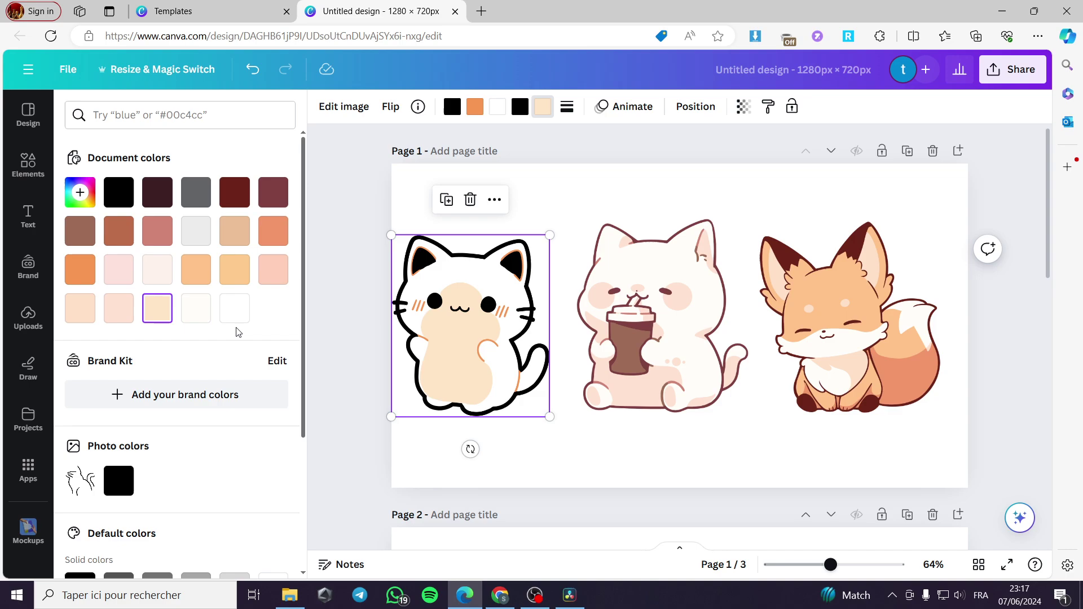
pyautogui.click(235, 310)
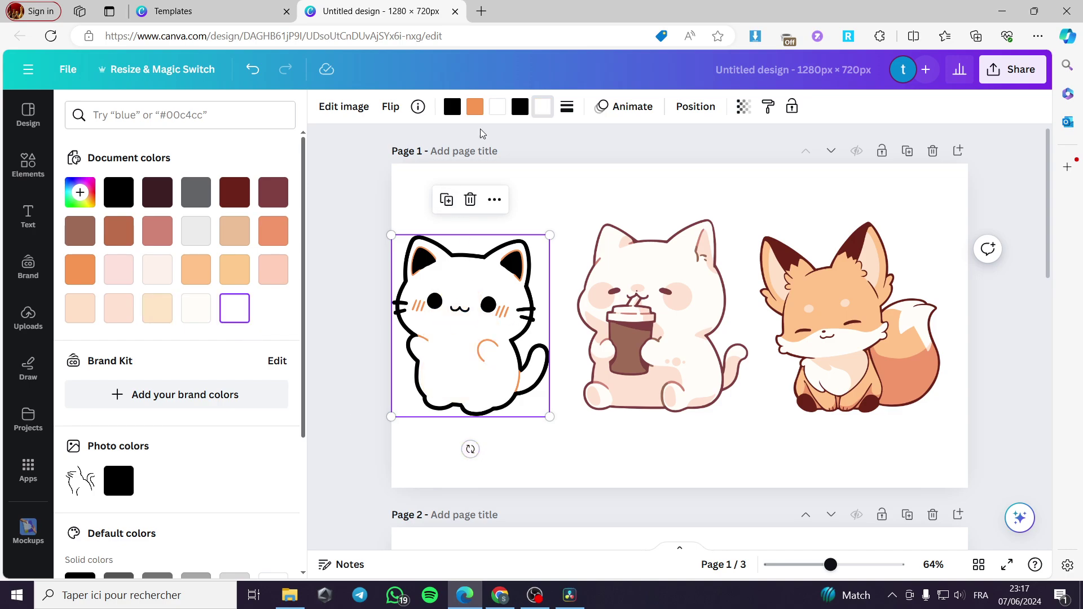
# Recolor the cat's remaining orange cheek and paw lines to black and deselect it
pyautogui.click(477, 107)
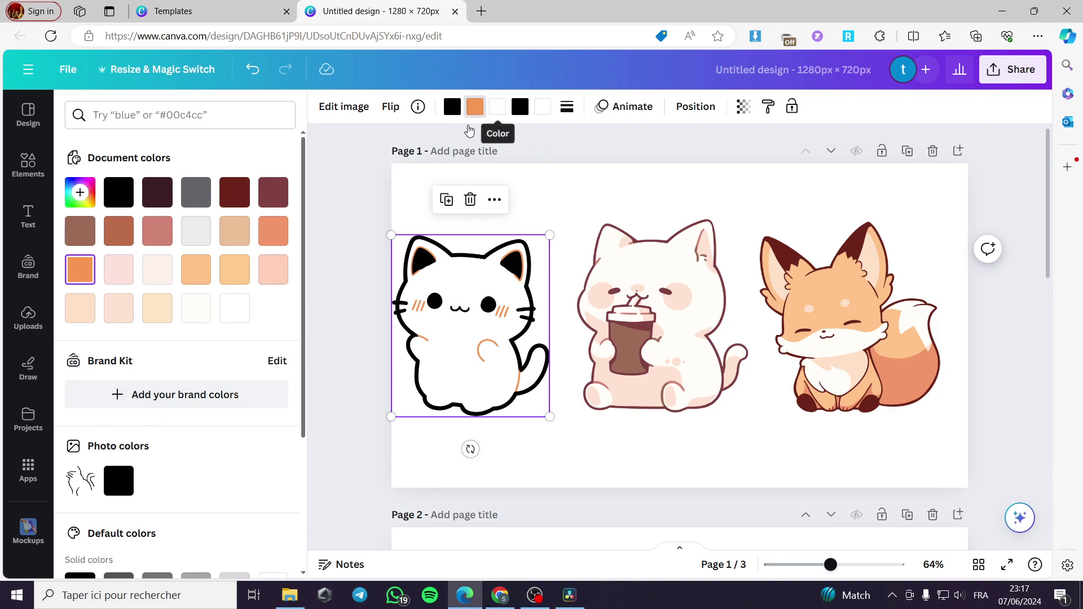
pyautogui.click(124, 488)
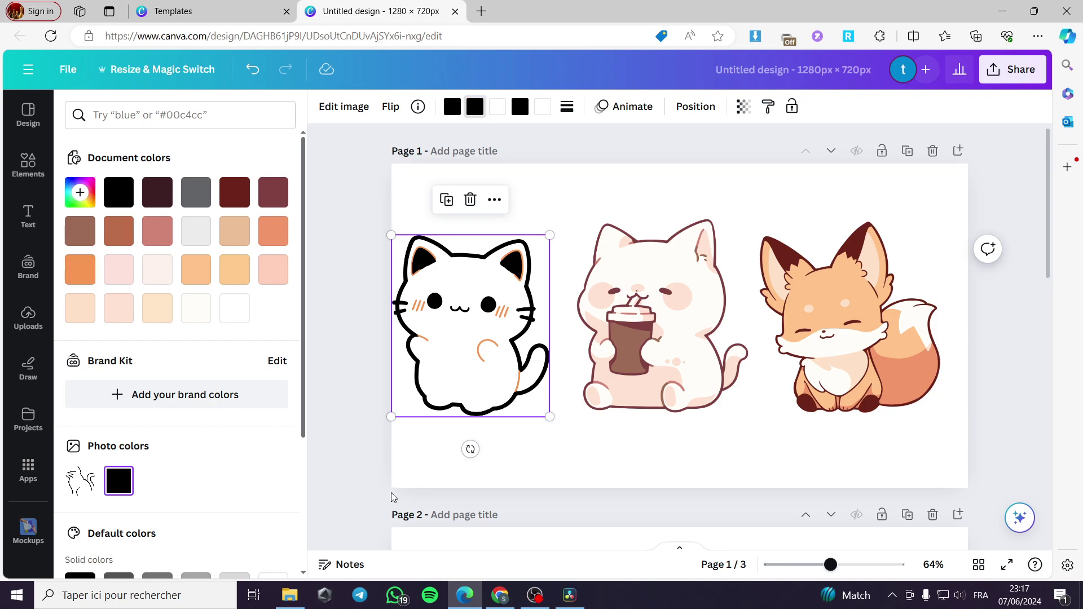
pyautogui.click(573, 466)
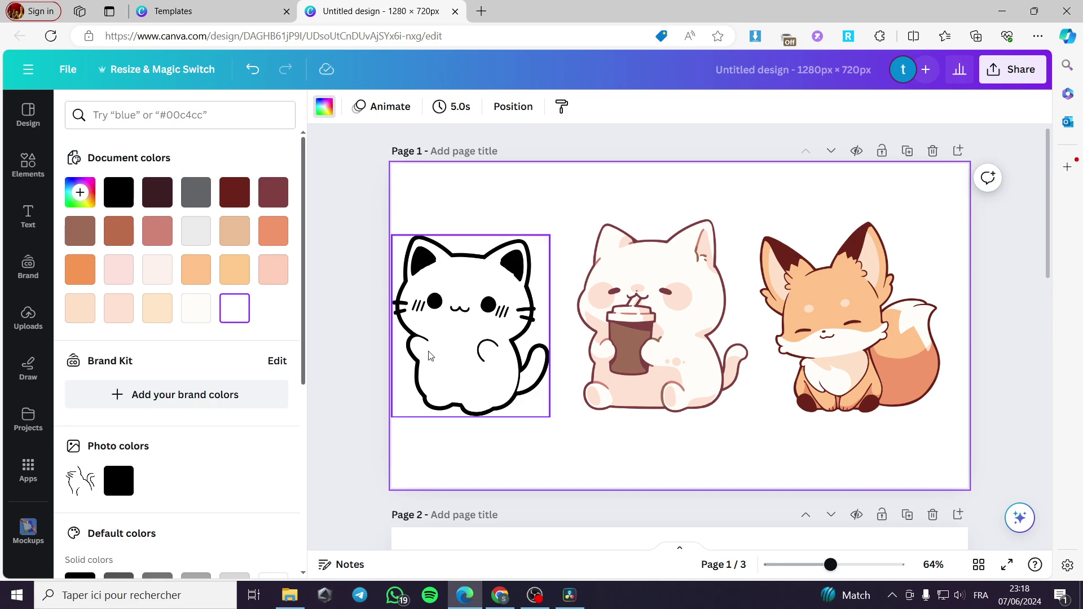
# Recolor the outline of the cat with the drink to black and its brown cup to white (#ffffff)
pyautogui.click(651, 289)
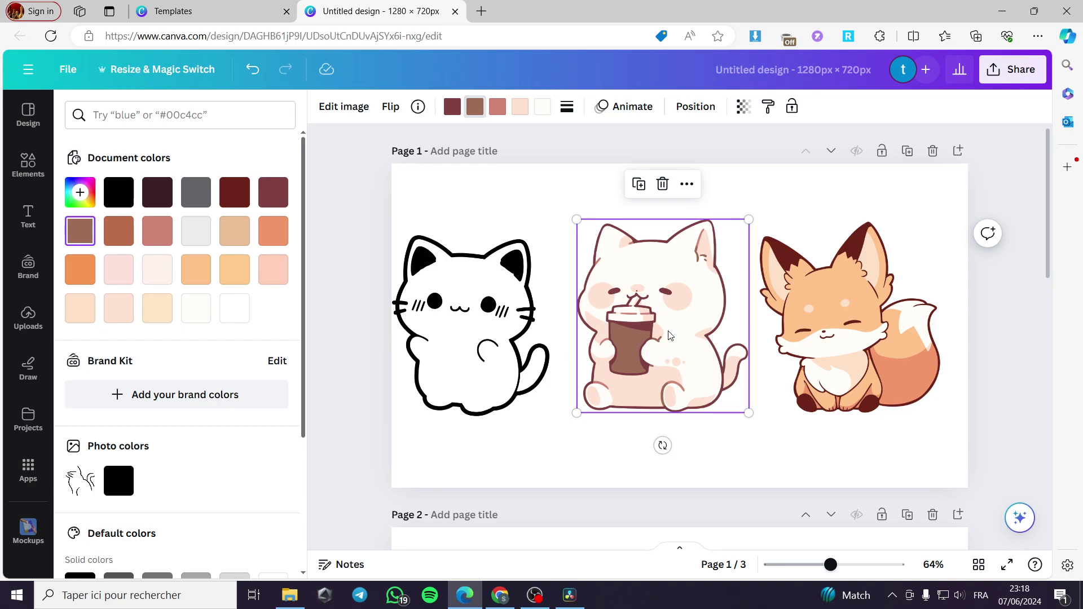
pyautogui.click(452, 106)
pyautogui.click(121, 480)
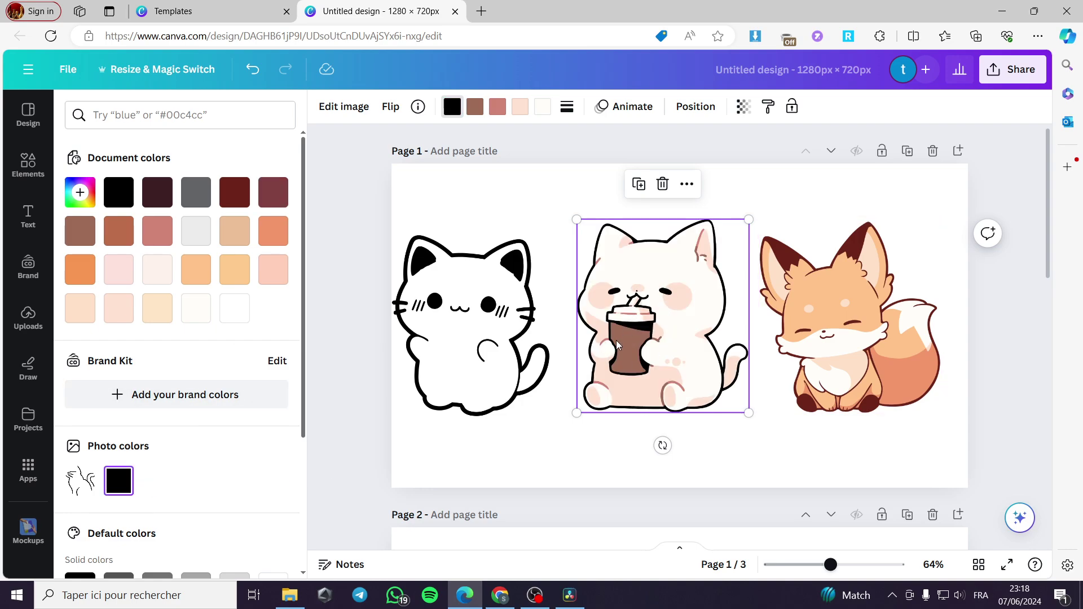
pyautogui.click(474, 110)
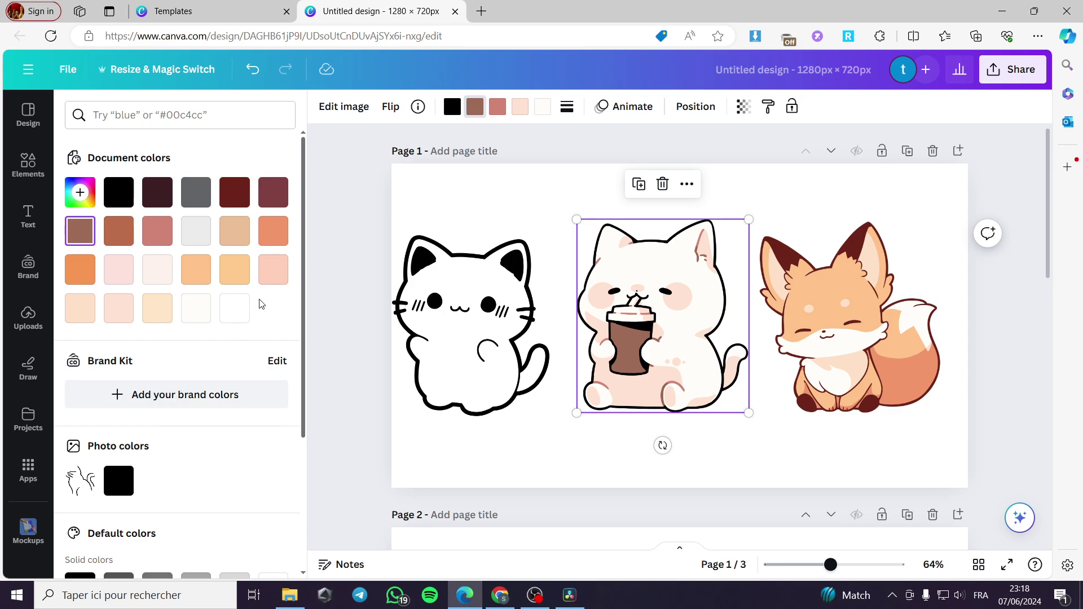
pyautogui.click(236, 310)
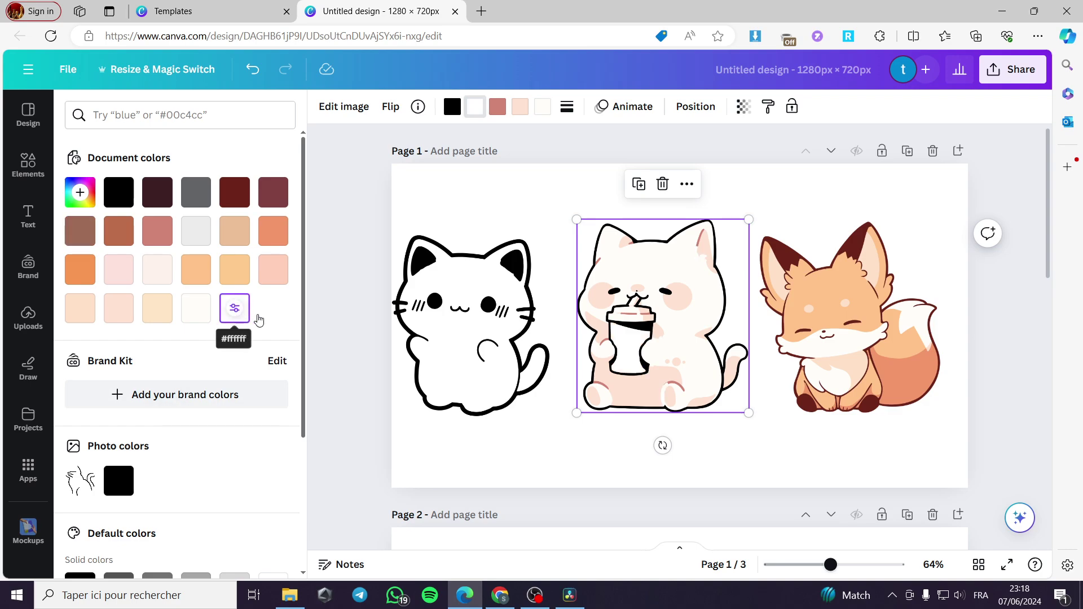
# Recolor the drinking cat's dark pink details to black (#000000) and its light pink patches to white, and deselect it
pyautogui.click(491, 112)
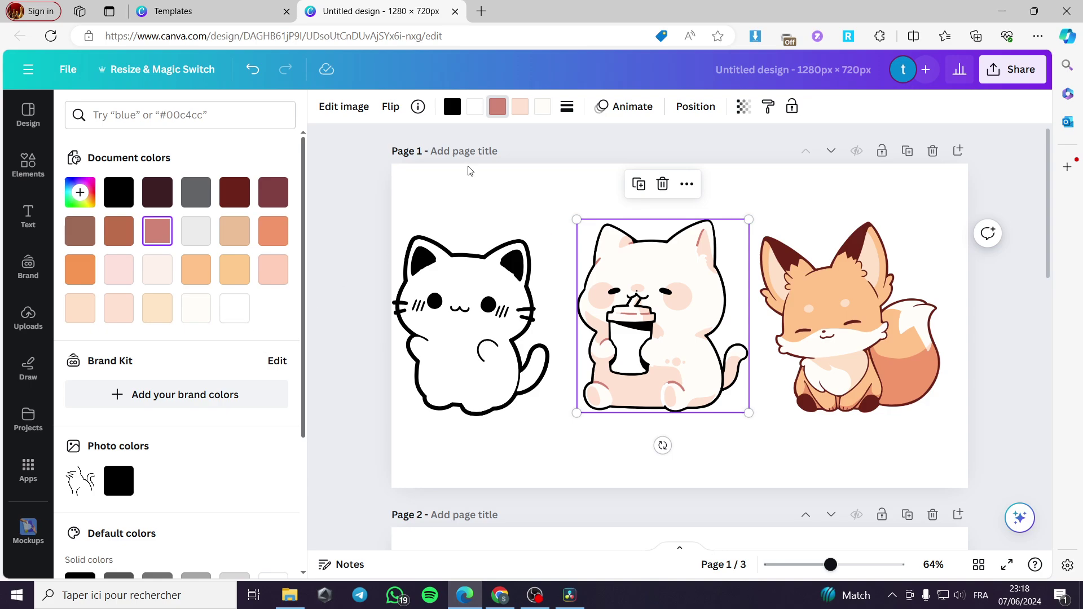
pyautogui.click(132, 481)
pyautogui.click(519, 108)
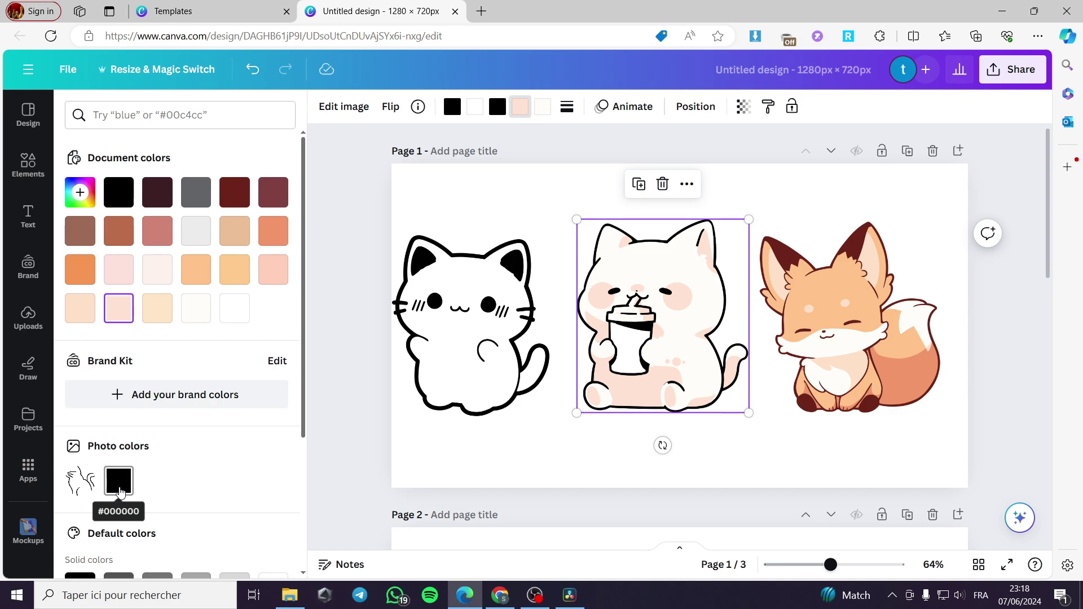
pyautogui.click(120, 492)
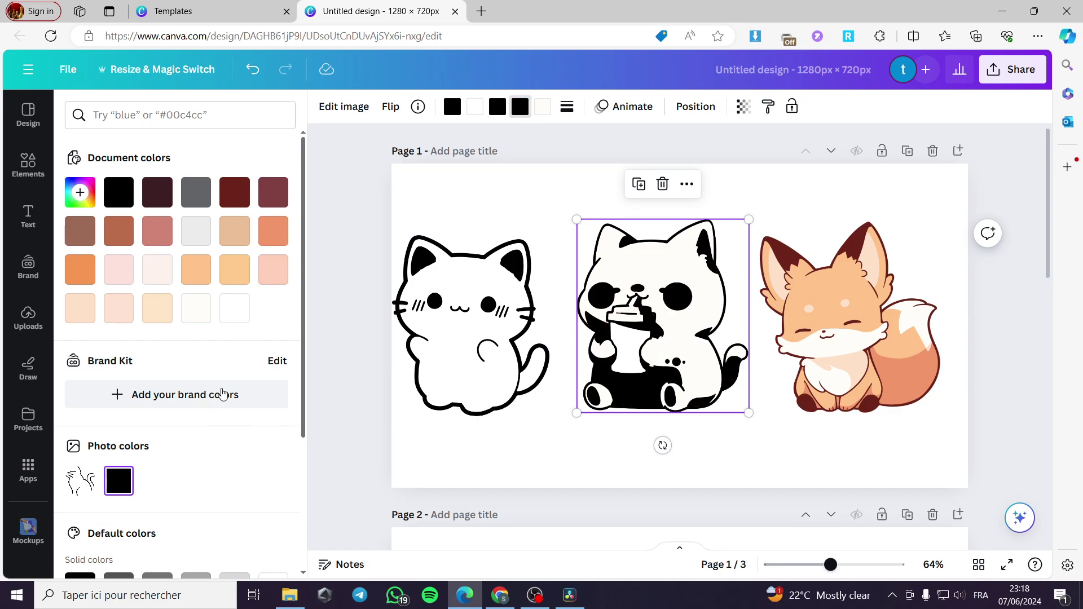
pyautogui.click(241, 314)
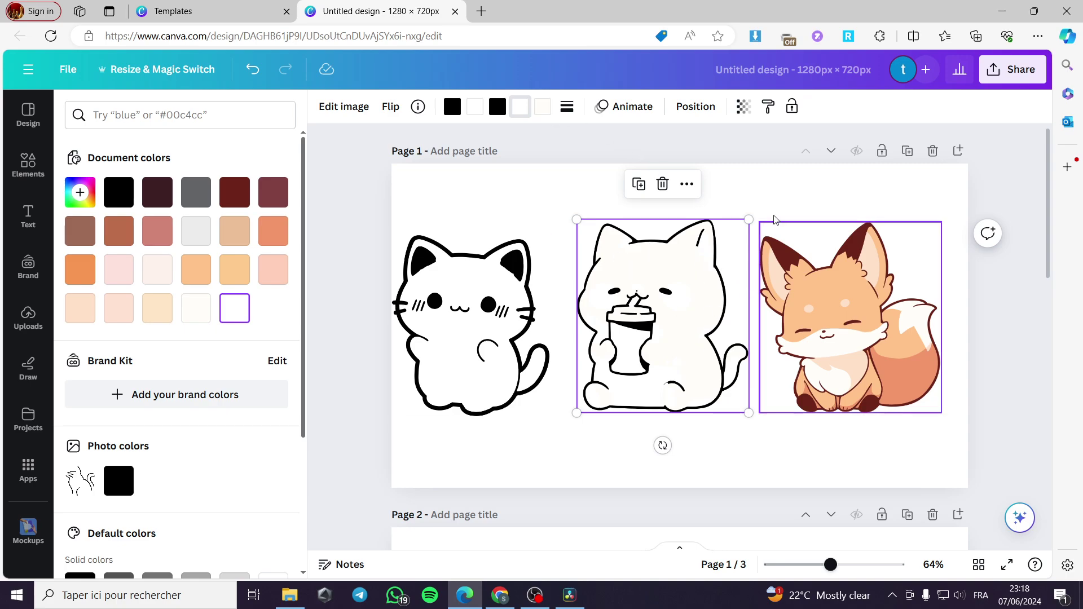
pyautogui.click(798, 194)
# Recolor the fox's dark red outline and its darker orange tail shading to black
pyautogui.click(810, 324)
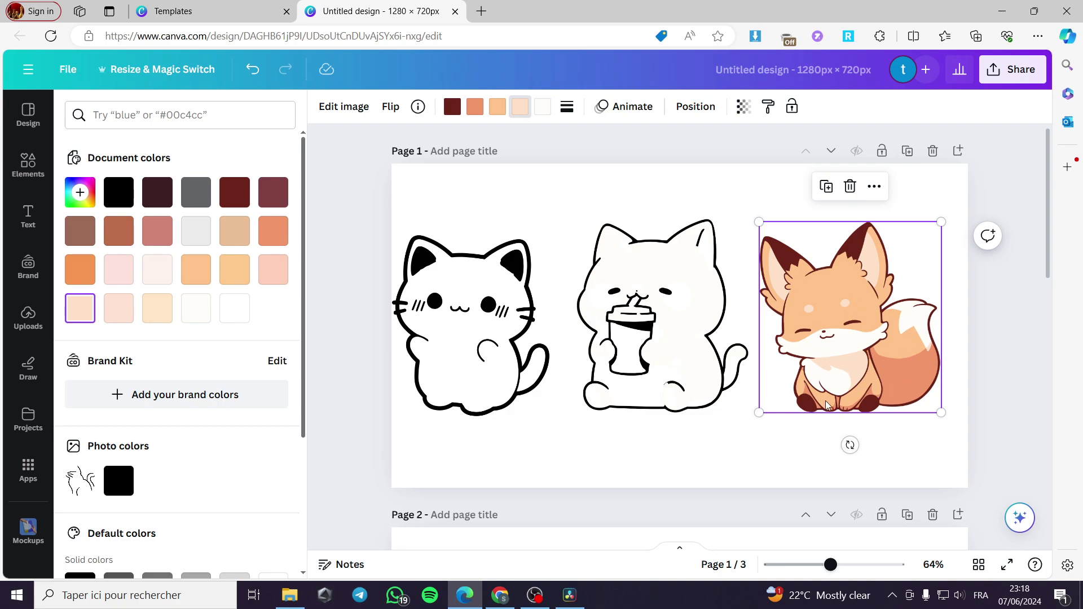
pyautogui.click(452, 106)
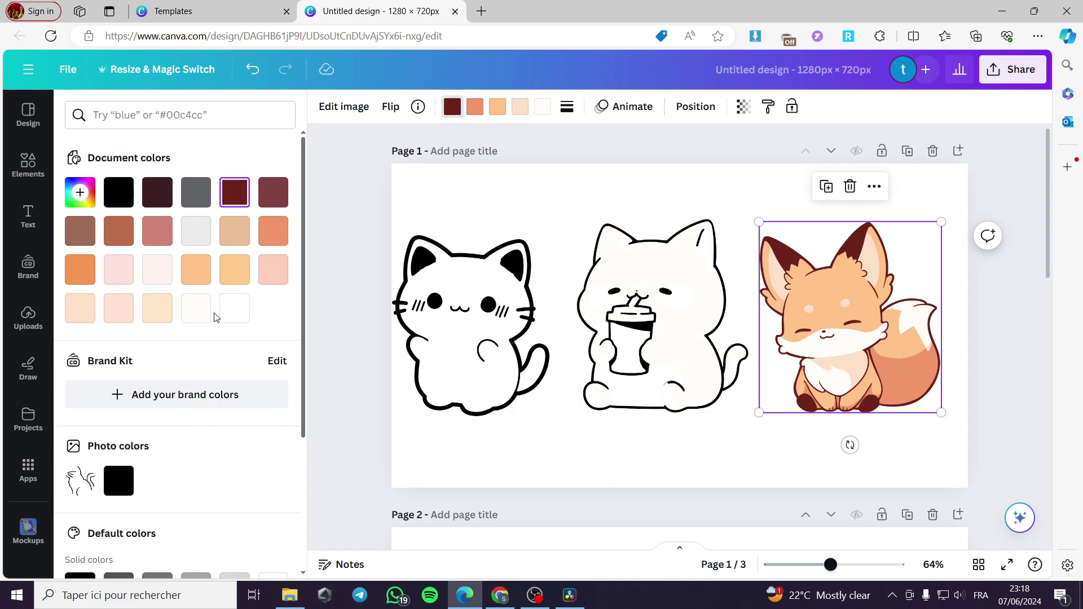
pyautogui.click(118, 481)
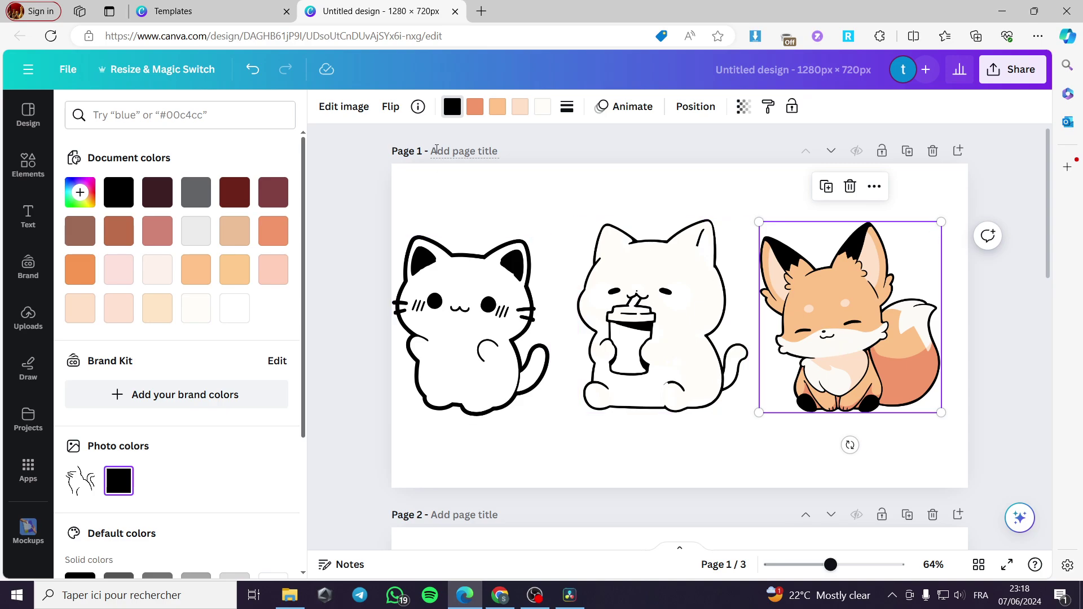
pyautogui.click(475, 106)
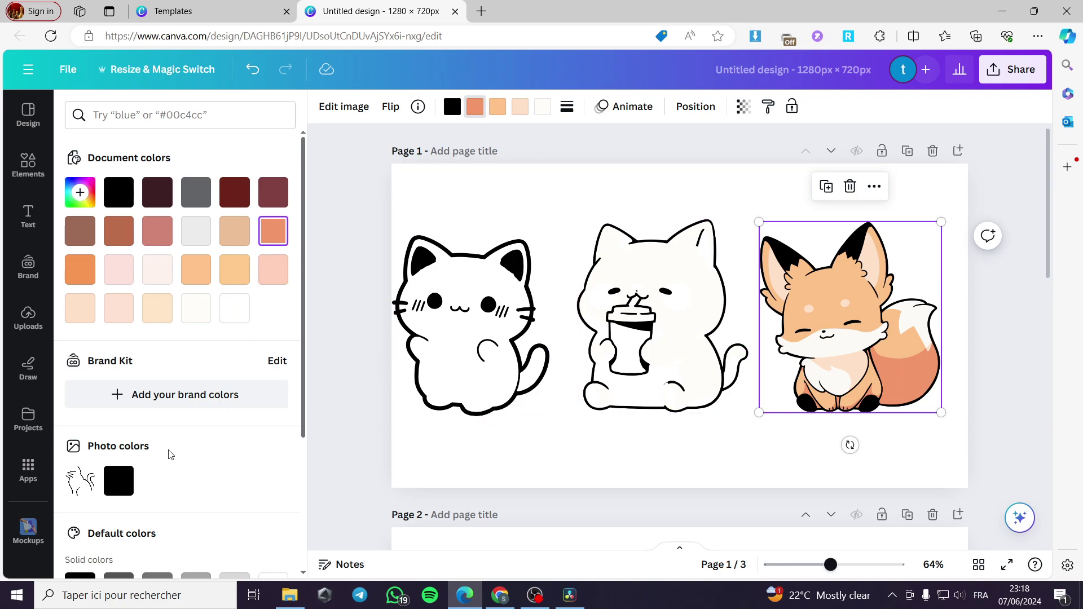
pyautogui.click(119, 481)
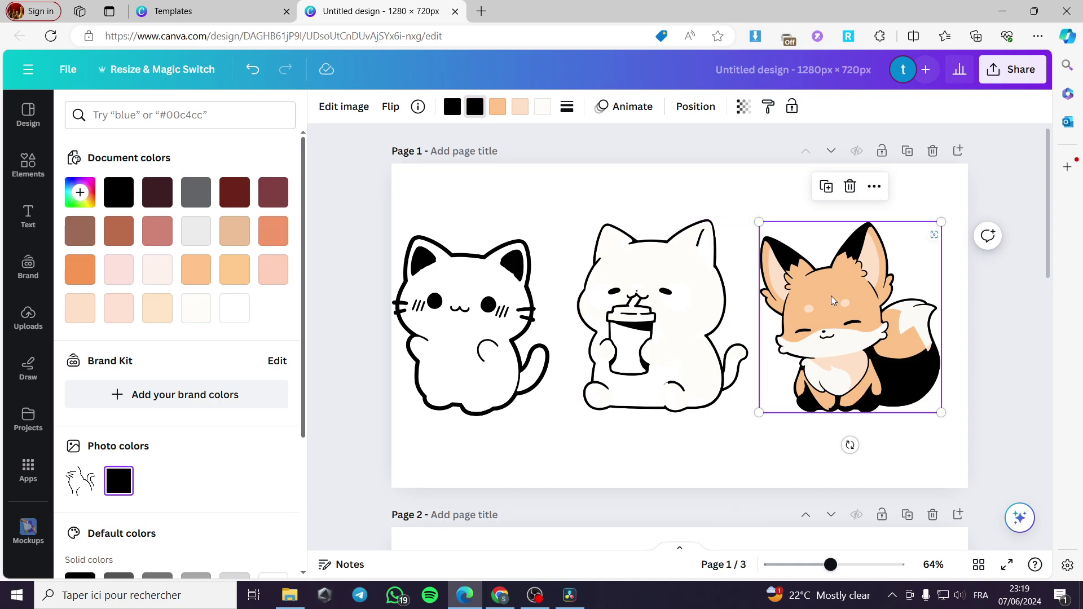
# Recolor the fox's light orange fur, peach areas and off-white areas to white (#ffffff)
pyautogui.click(498, 106)
pyautogui.click(234, 310)
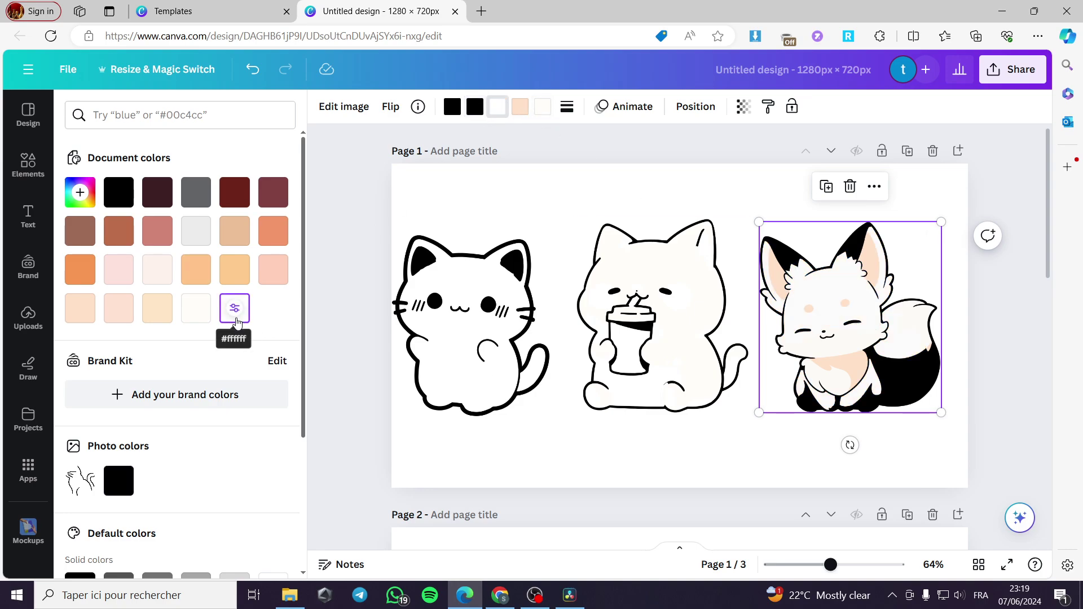
pyautogui.click(527, 107)
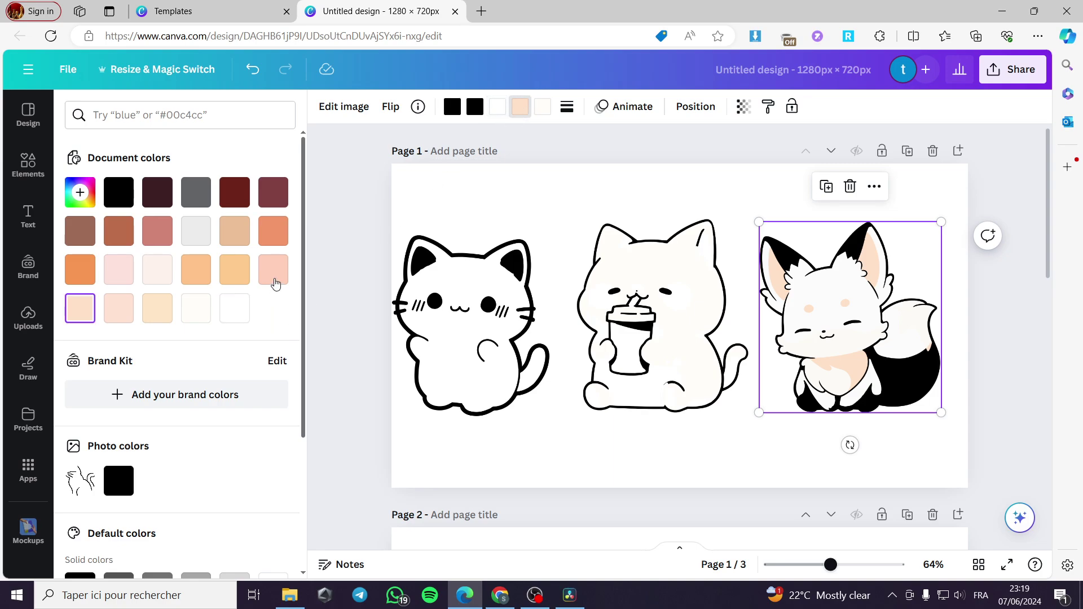
pyautogui.click(234, 309)
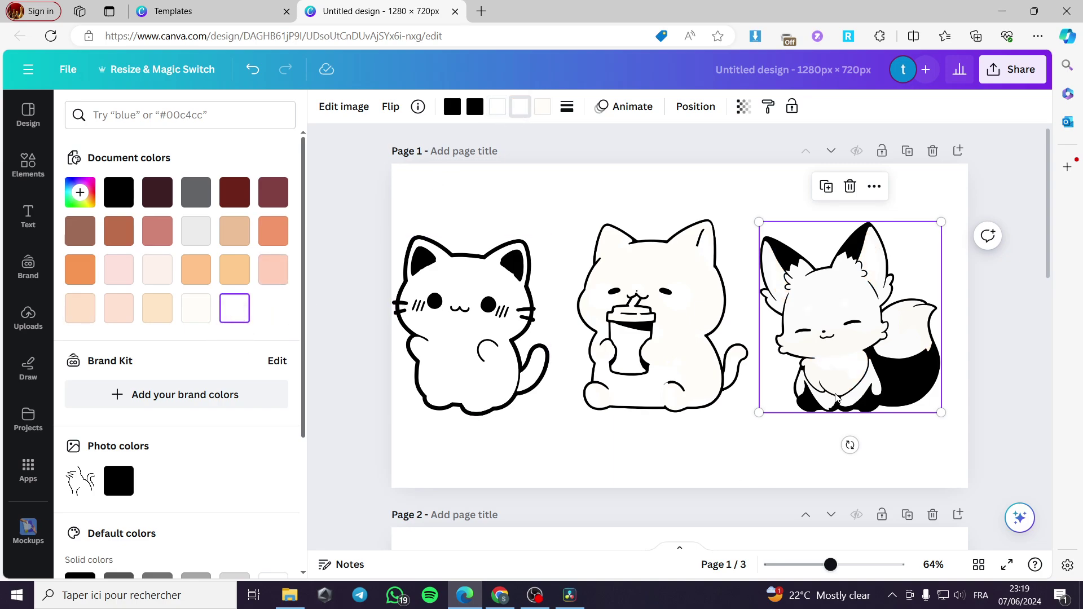
pyautogui.click(543, 107)
pyautogui.click(234, 309)
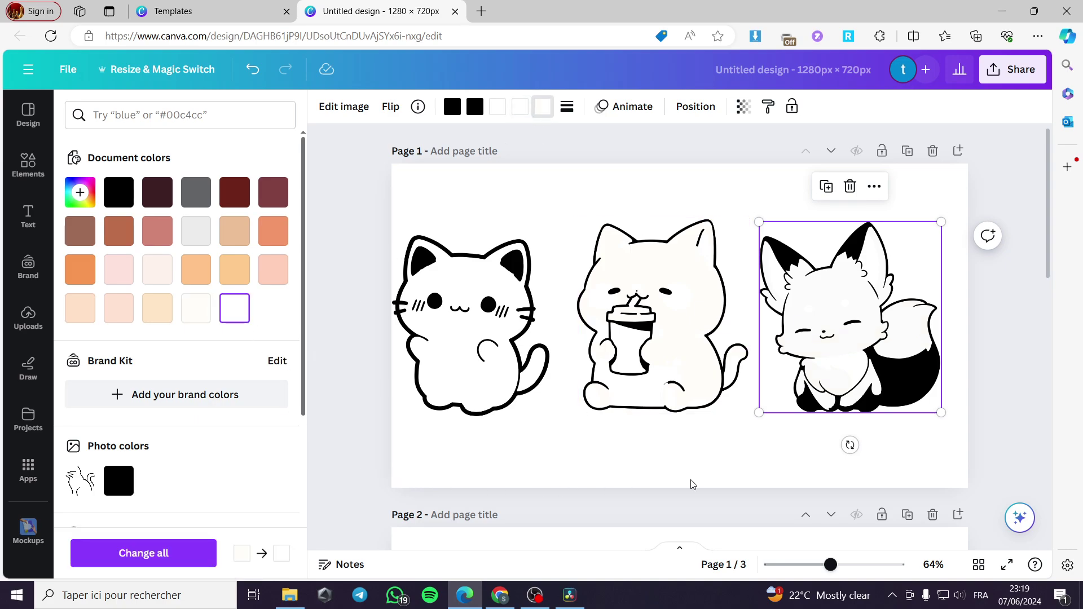
# Deselect the fox and go to the dog graphics on page 2
pyautogui.click(925, 455)
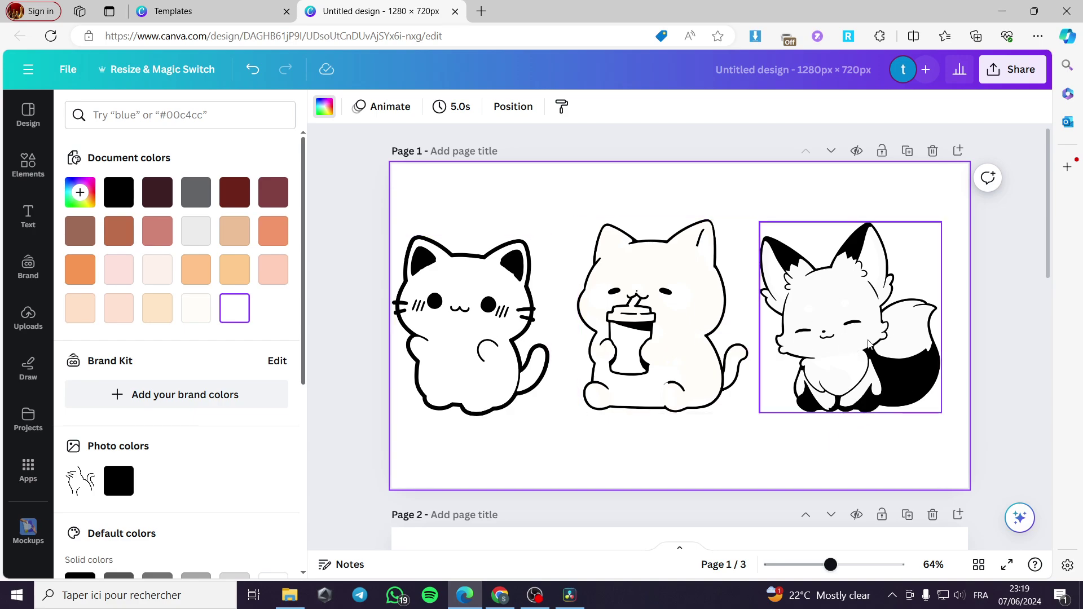
pyautogui.scroll(-5, 846, 316)
pyautogui.scroll(-1, 845, 309)
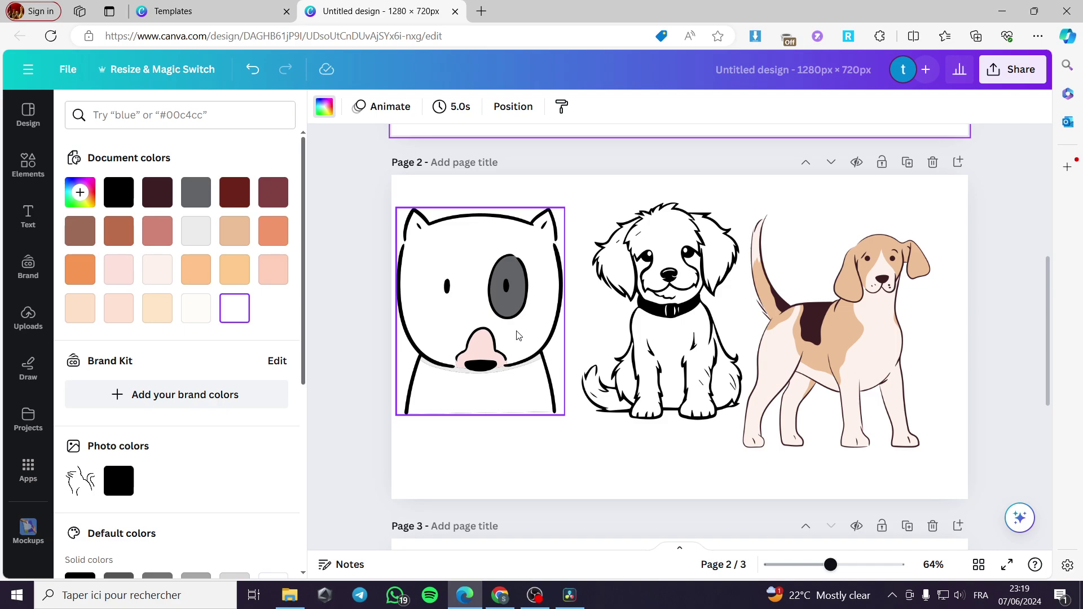
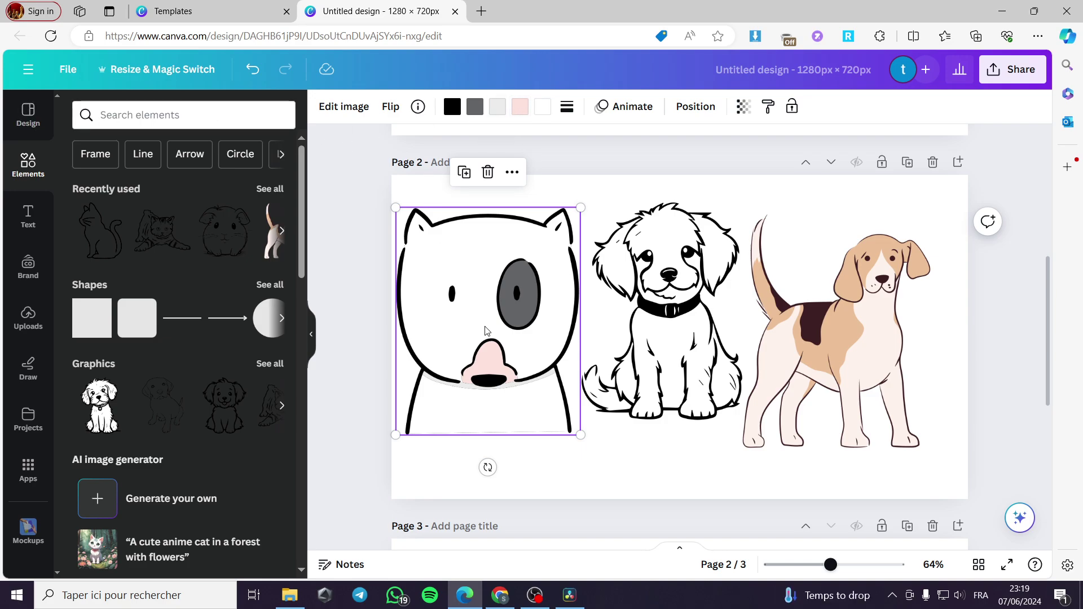
pyautogui.click(434, 186)
pyautogui.click(472, 277)
pyautogui.click(28, 110)
pyautogui.click(24, 74)
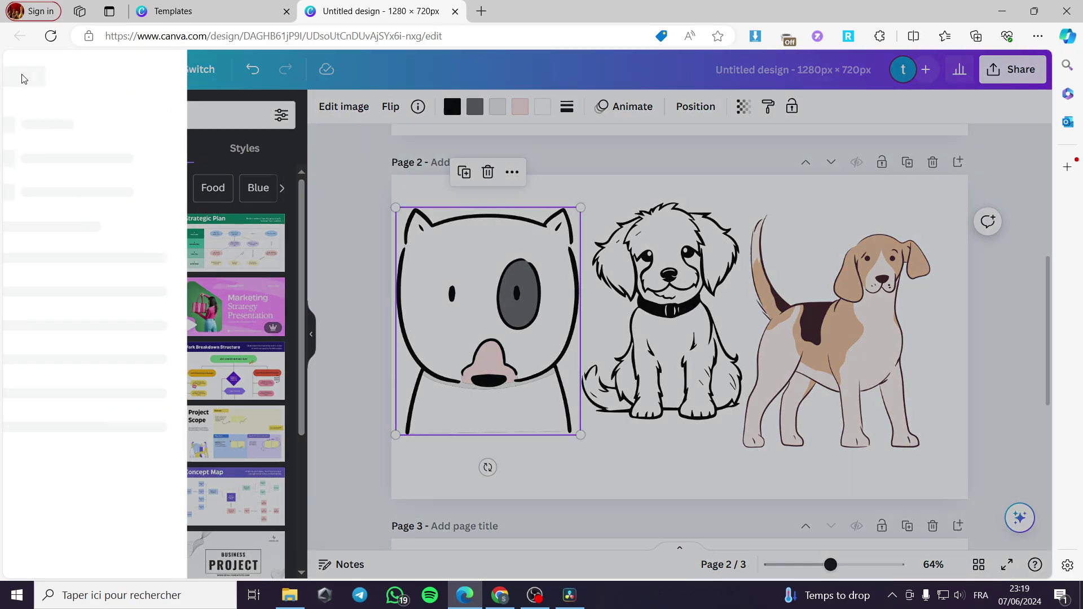
pyautogui.click(515, 364)
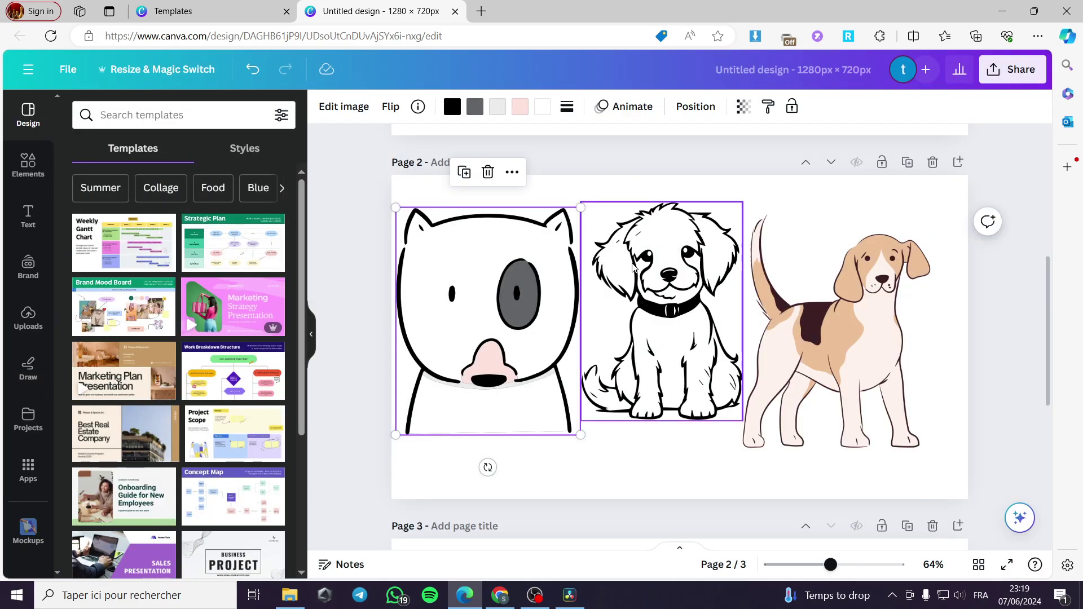
pyautogui.click(605, 250)
pyautogui.click(447, 187)
# Recolor the pink nose and the dark grey eye patch of the dog face on page 2 to white
pyautogui.click(468, 274)
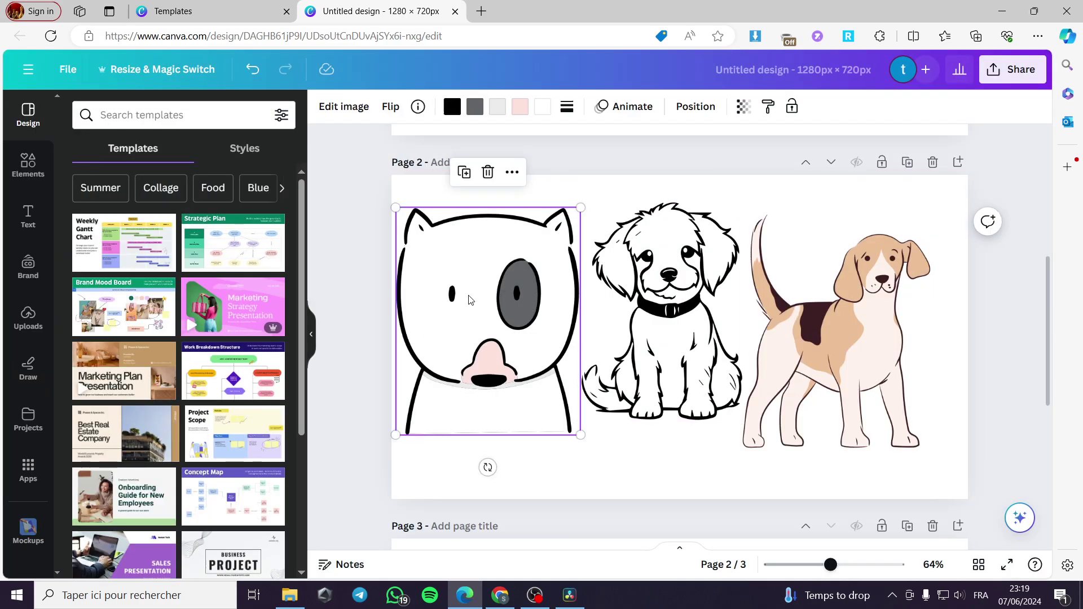
pyautogui.click(500, 117)
pyautogui.click(526, 113)
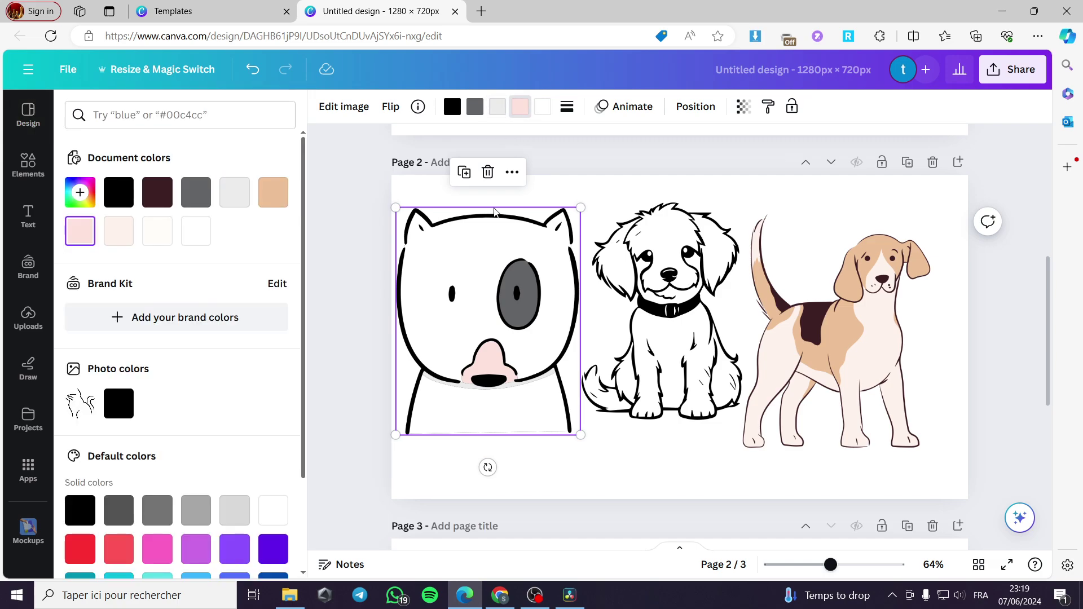
pyautogui.click(197, 231)
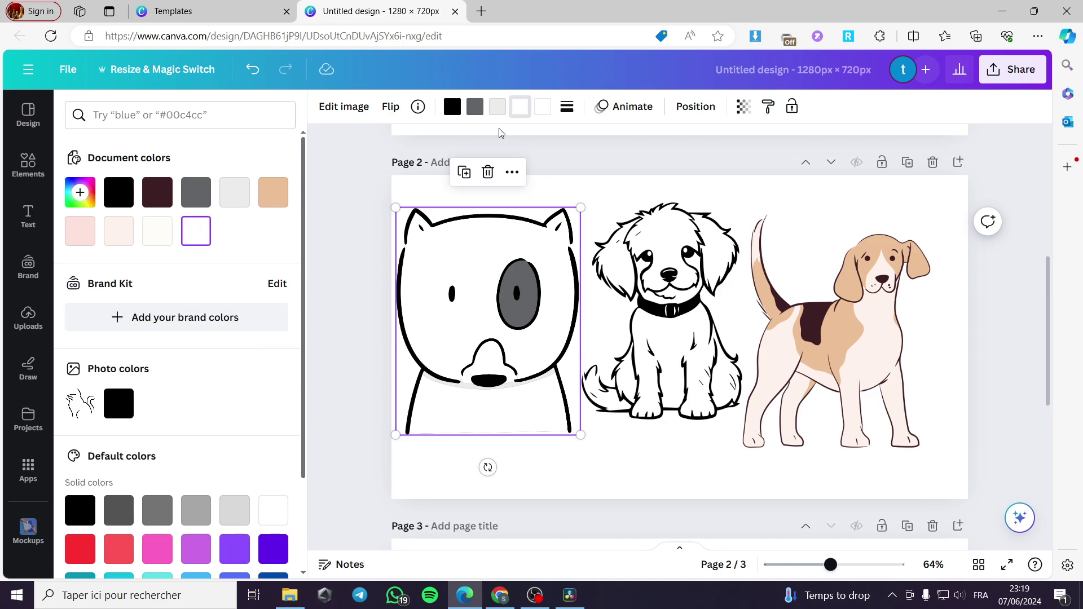
pyautogui.click(475, 107)
pyautogui.click(196, 230)
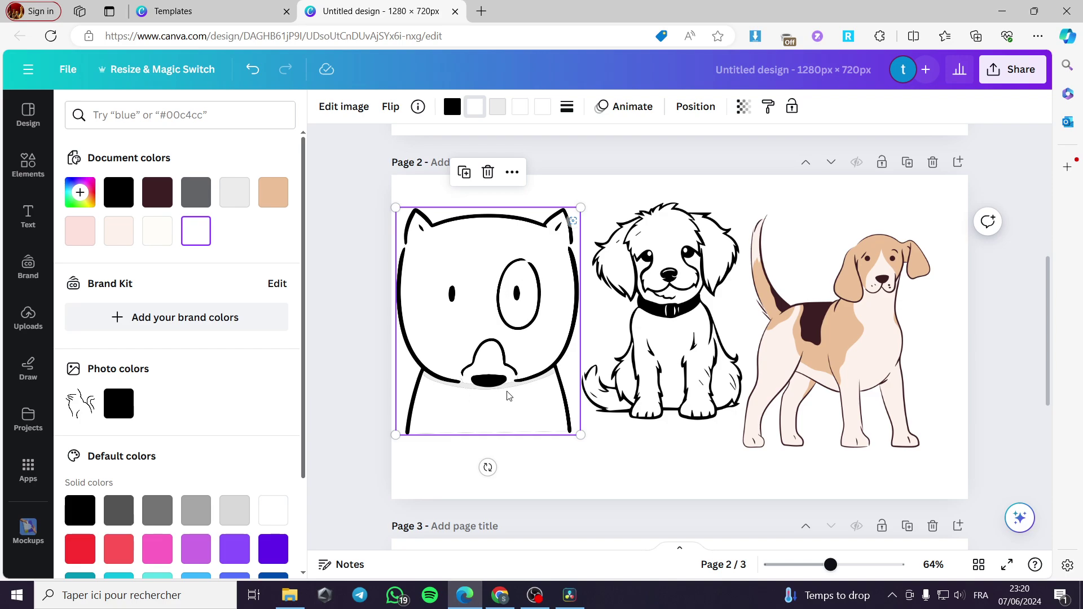
# Recolor the dog face's light grey shading to white and deselect the graphic
pyautogui.click(504, 112)
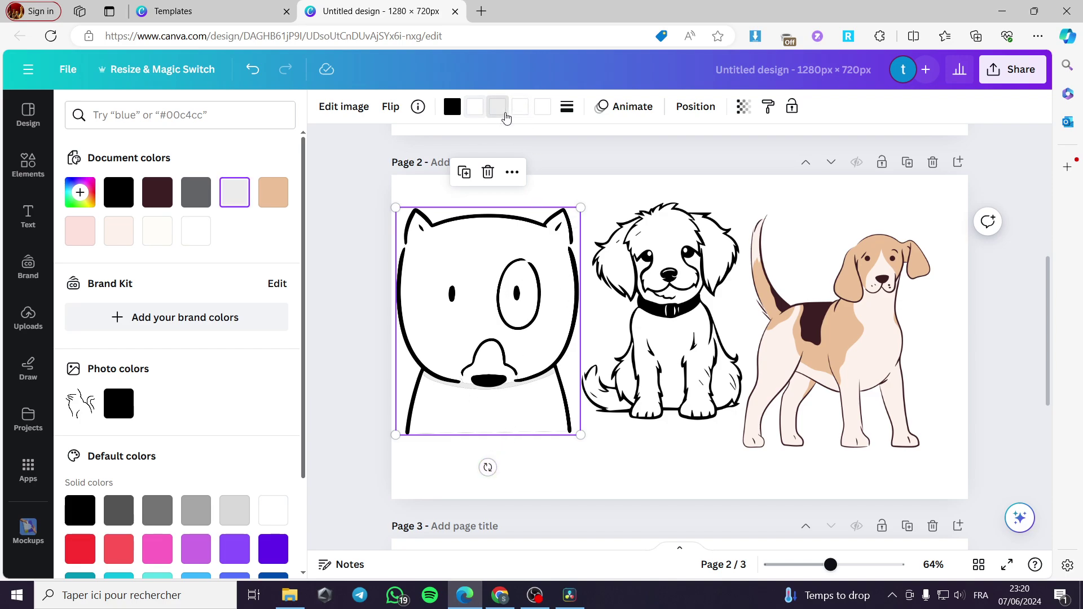
pyautogui.click(202, 244)
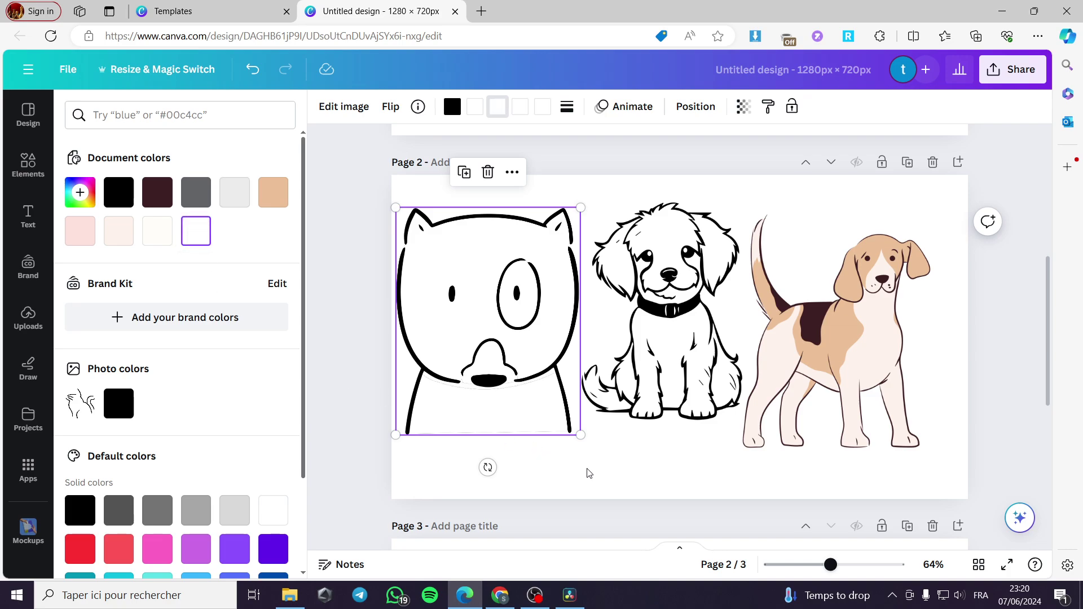
pyautogui.click(462, 359)
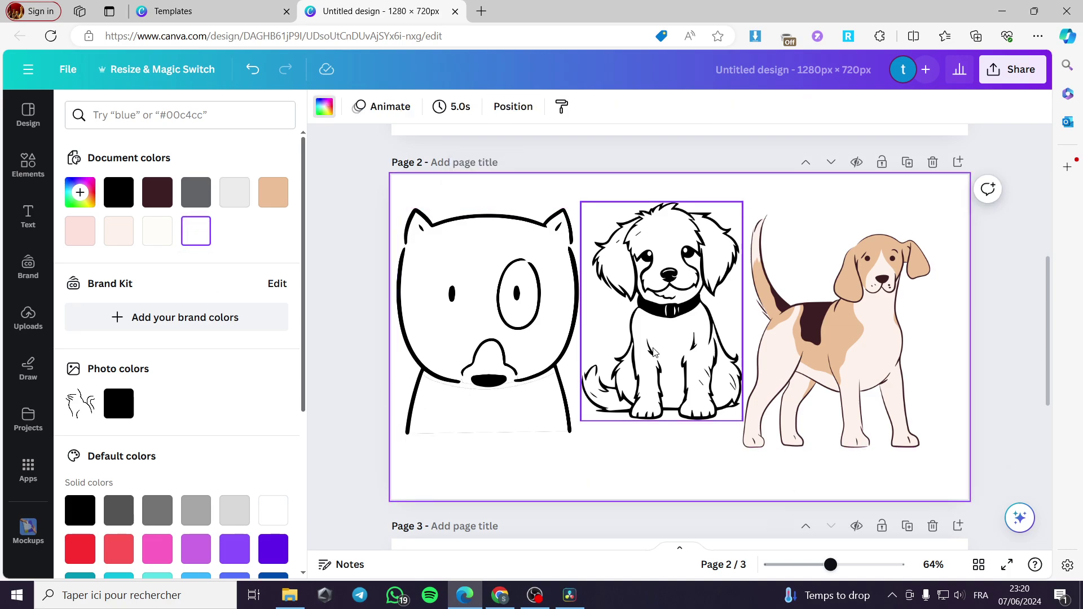
# Move the beagle slightly up on page 2 and recolor its dark brown outline and patches to black
pyautogui.click(722, 395)
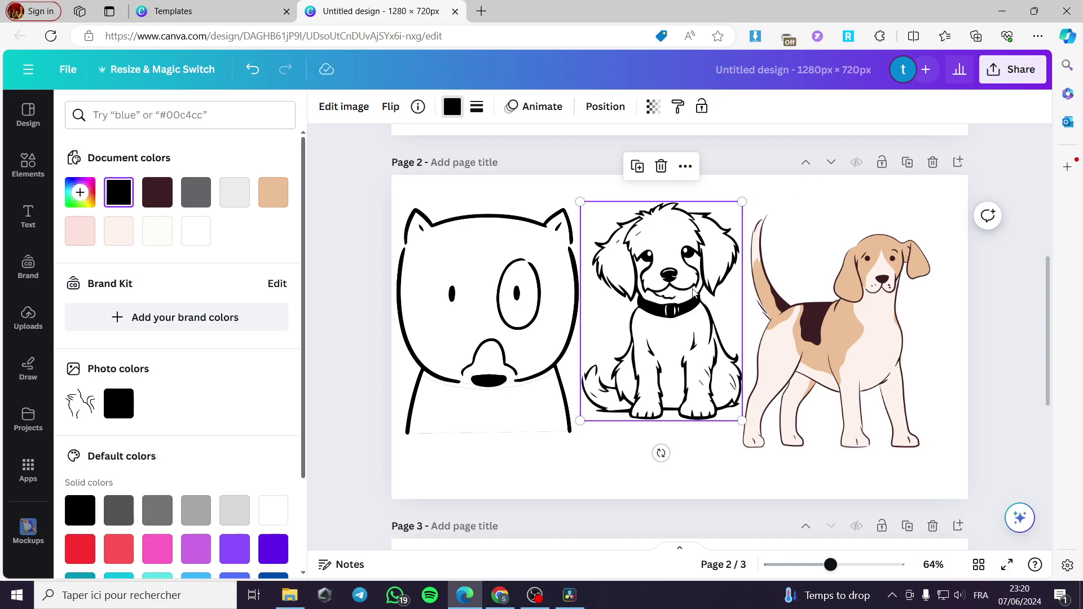
pyautogui.moveTo(827, 364); pyautogui.dragTo(833, 346)
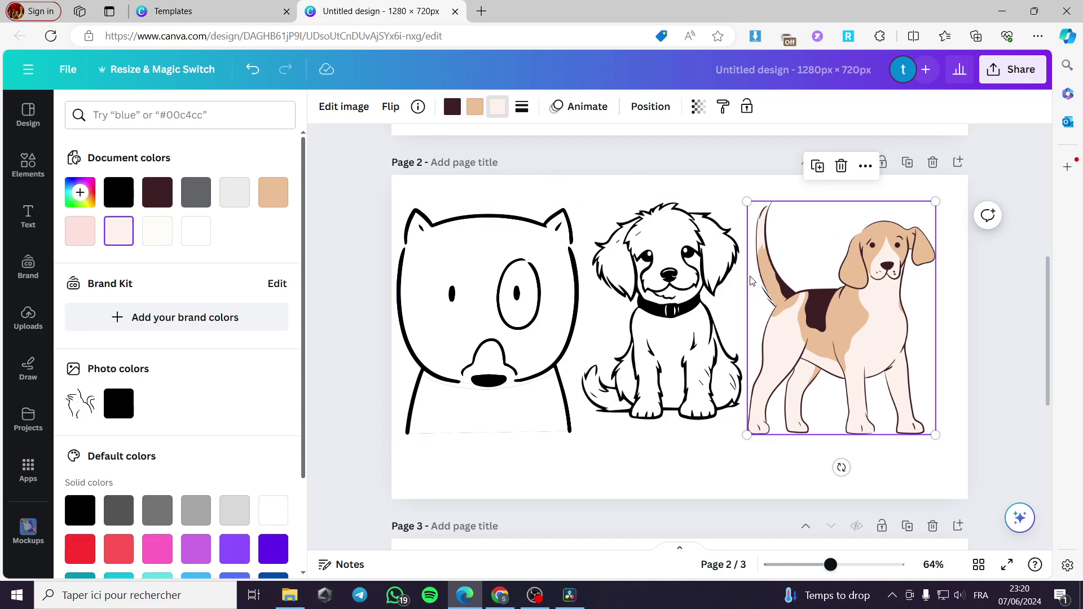
pyautogui.click(450, 110)
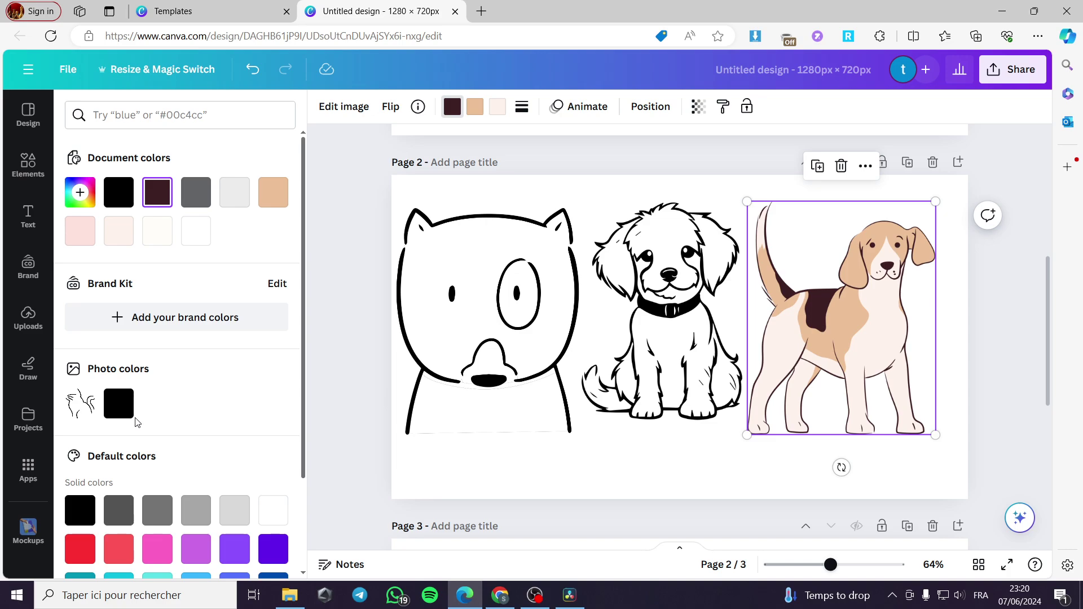
pyautogui.click(120, 404)
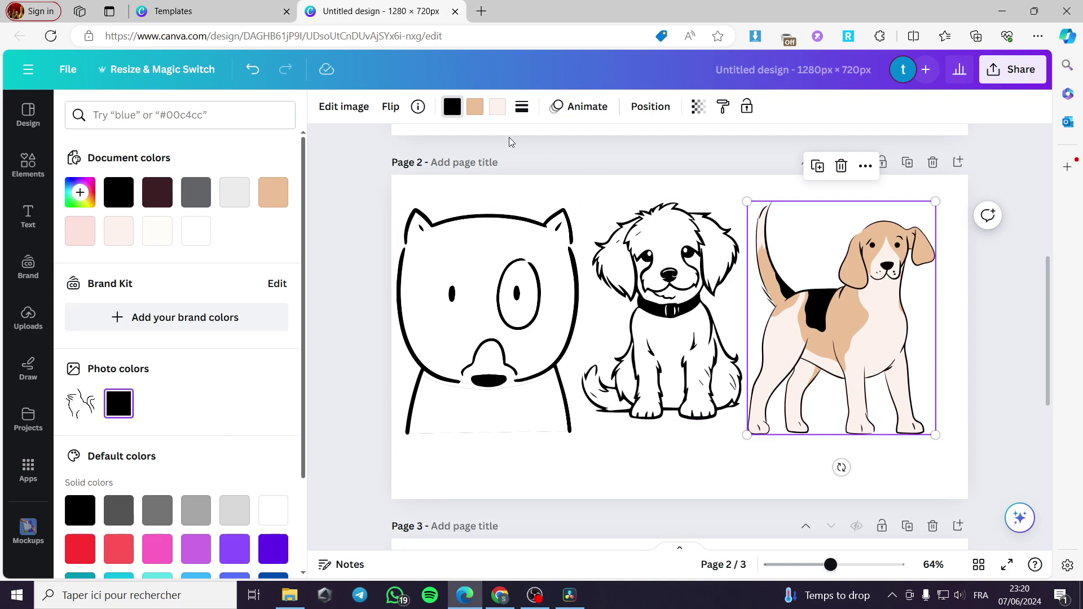
# Recolor the beagle's tan patches and pale pink fur to white (#ffffff), and shift it slightly away from the puppy
pyautogui.click(476, 106)
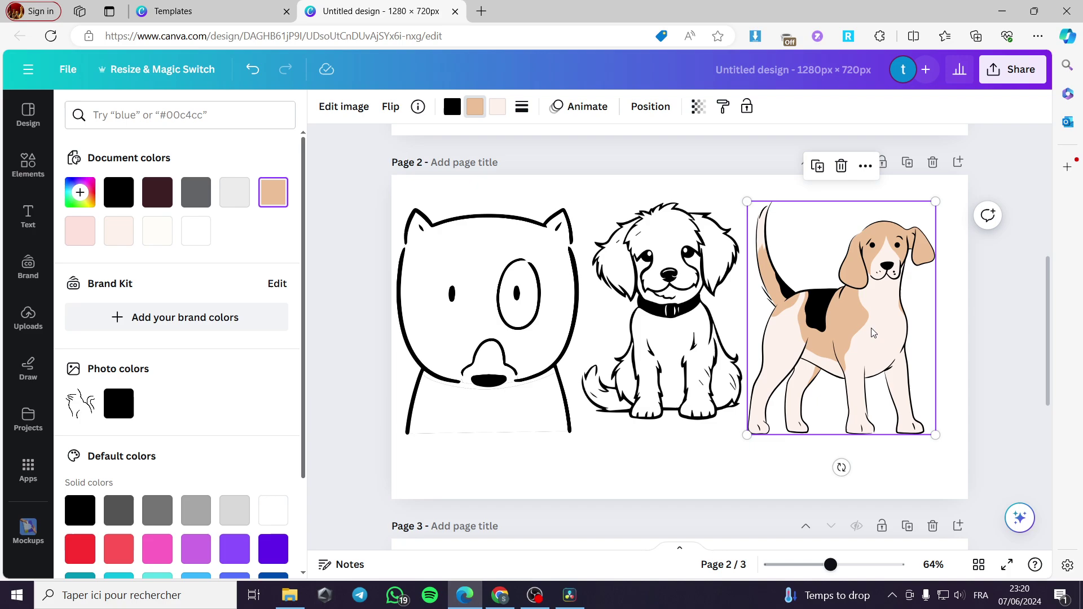
pyautogui.click(197, 241)
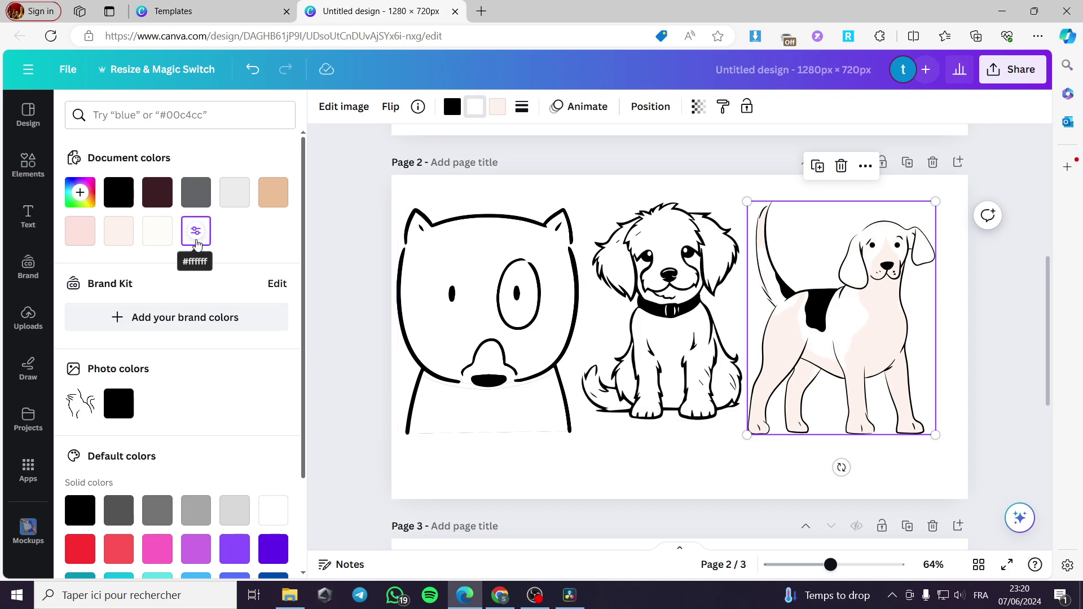
pyautogui.click(497, 106)
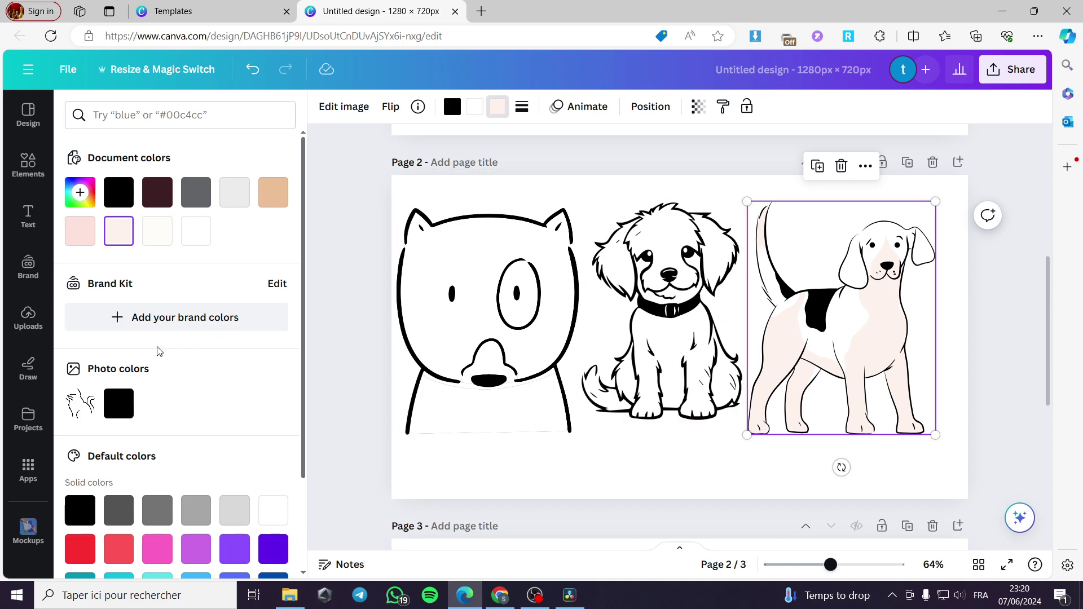
pyautogui.click(204, 244)
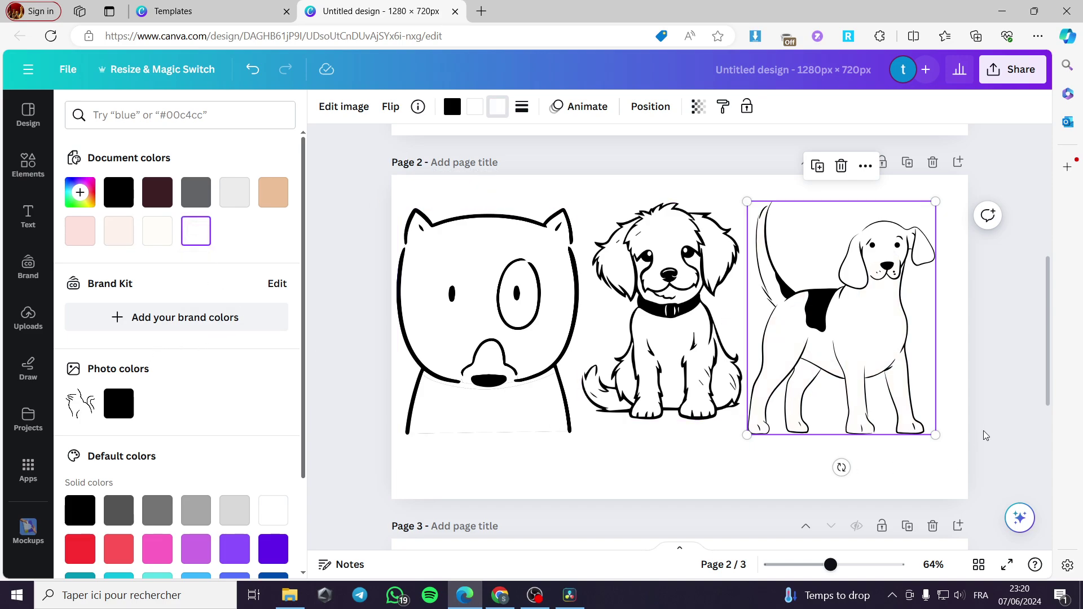
pyautogui.click(966, 402)
pyautogui.moveTo(879, 353); pyautogui.dragTo(887, 352)
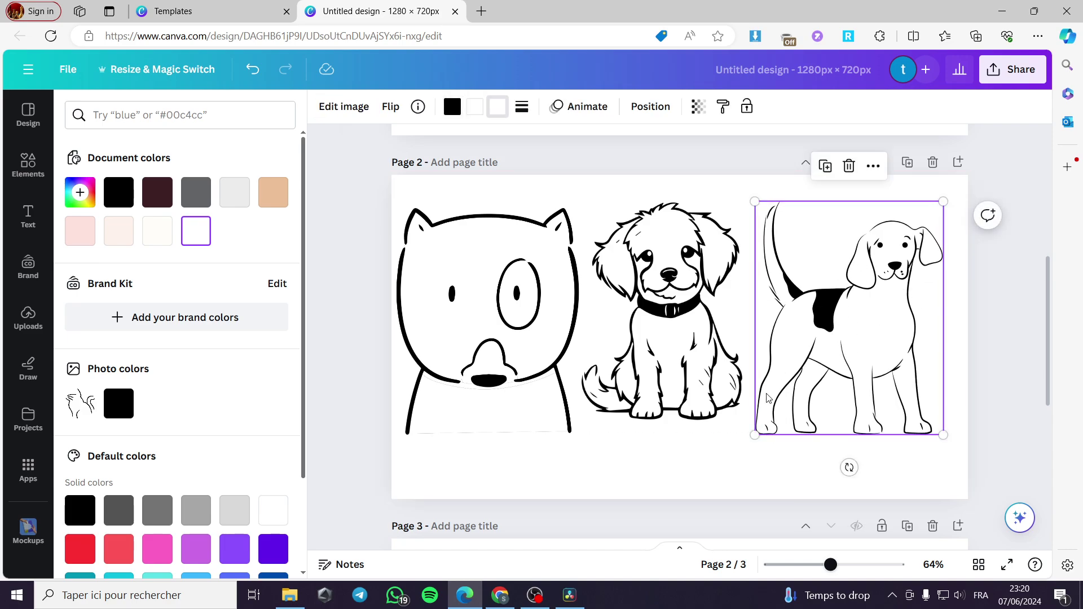
# Shrink the small sitting cat on page 3 and place it clear of the striped cat's paw
pyautogui.scroll(-6, 706, 372)
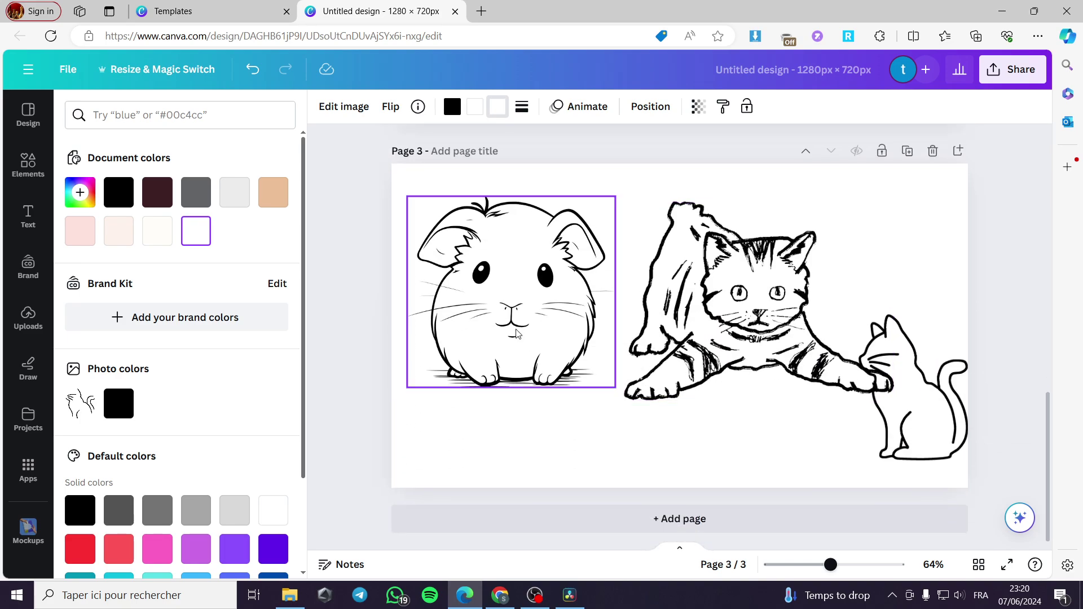
pyautogui.click(913, 423)
pyautogui.moveTo(969, 461); pyautogui.dragTo(947, 418)
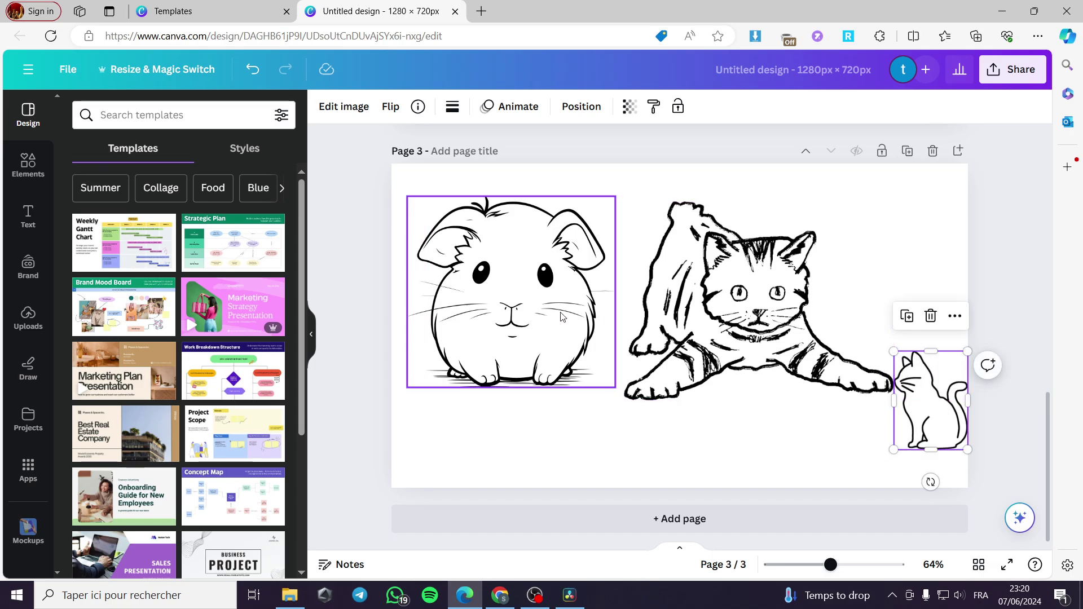
pyautogui.click(511, 314)
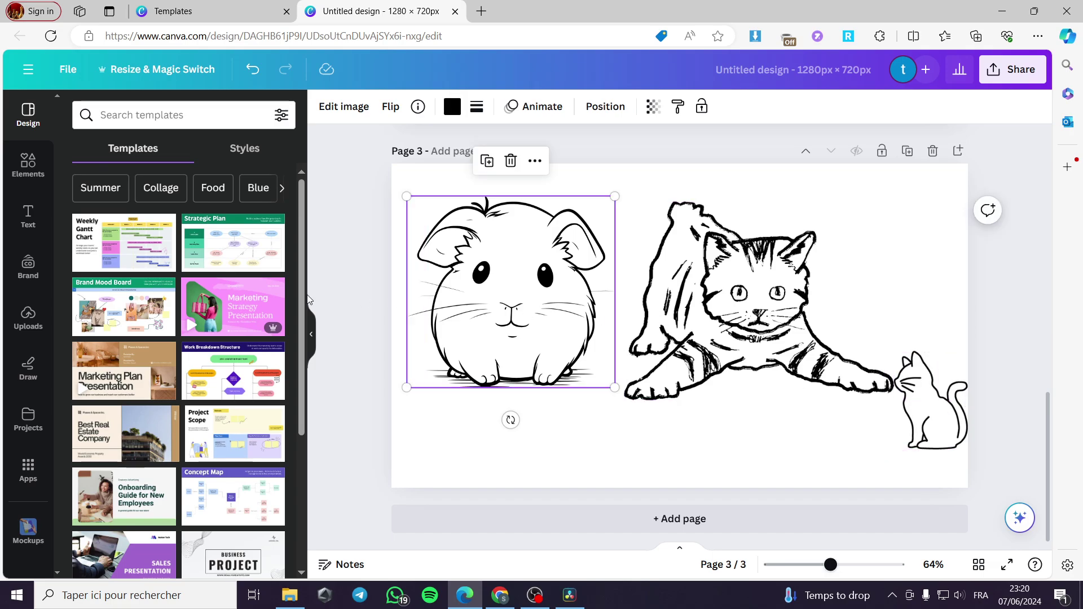
# Search the elements for "coloring animals" and show all matching graphics
pyautogui.click(28, 164)
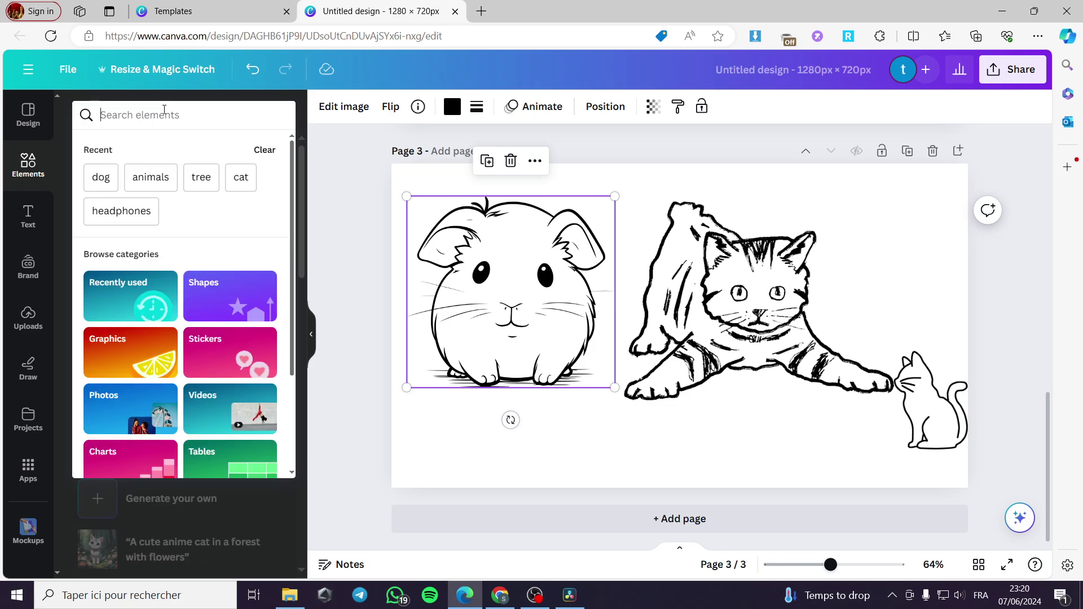
pyautogui.write('colori')
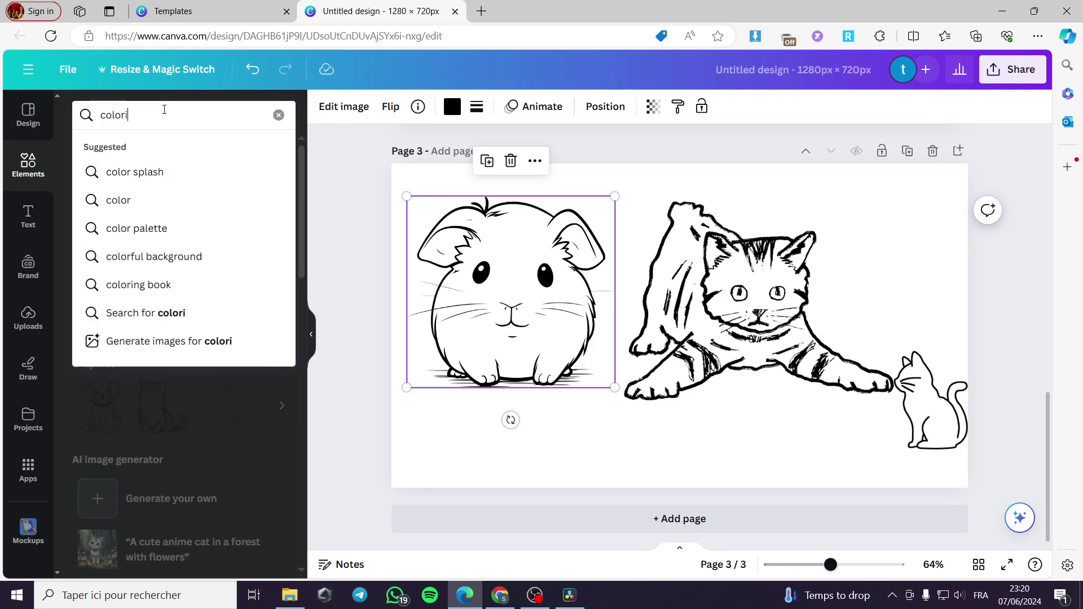
pyautogui.write('ng animal')
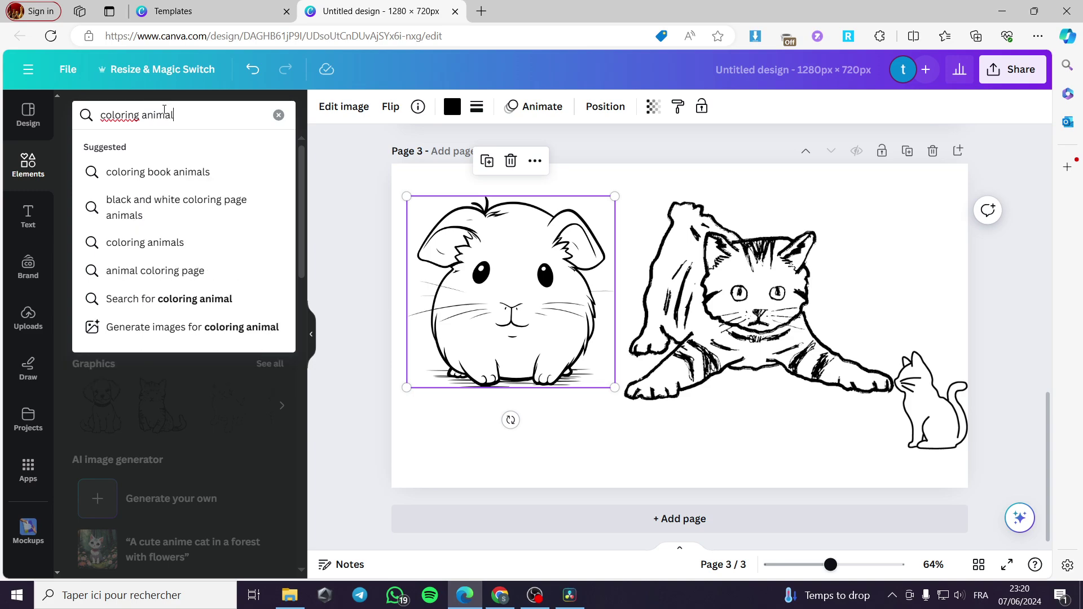
pyautogui.write('s')
pyautogui.press('Return')
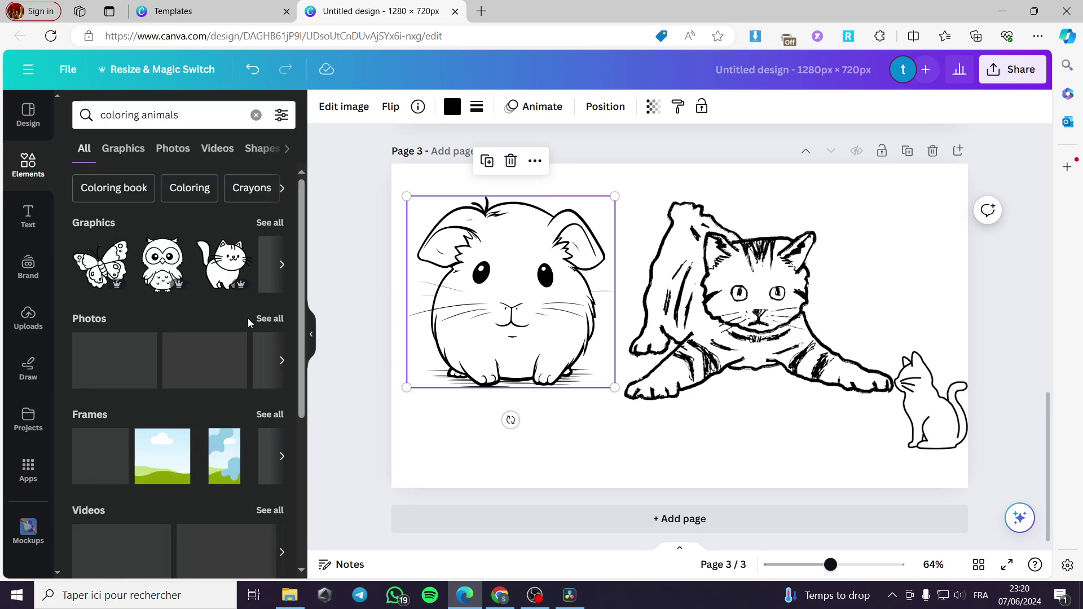
pyautogui.click(270, 223)
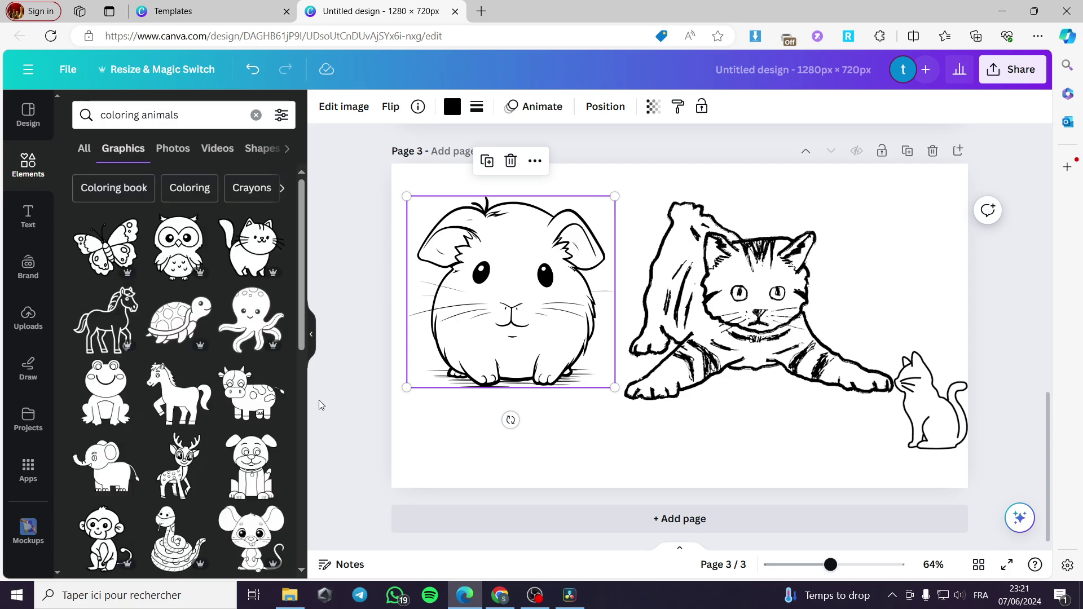
# Add the line-art horse with a raised front leg to page 3 and place it in the page's upper-right corner
pyautogui.scroll(-2, 243, 337)
pyautogui.click(179, 324)
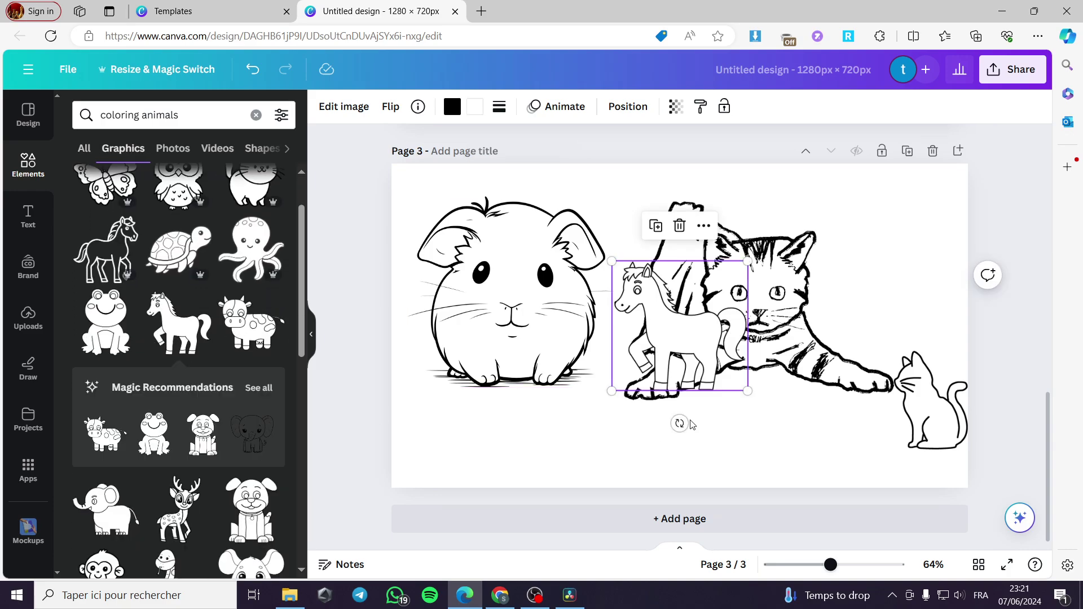
pyautogui.moveTo(740, 383); pyautogui.dragTo(931, 285)
# Add the sitting line-art dog to page 3, shrink it, and place it below the striped cat
pyautogui.scroll(-3, 202, 470)
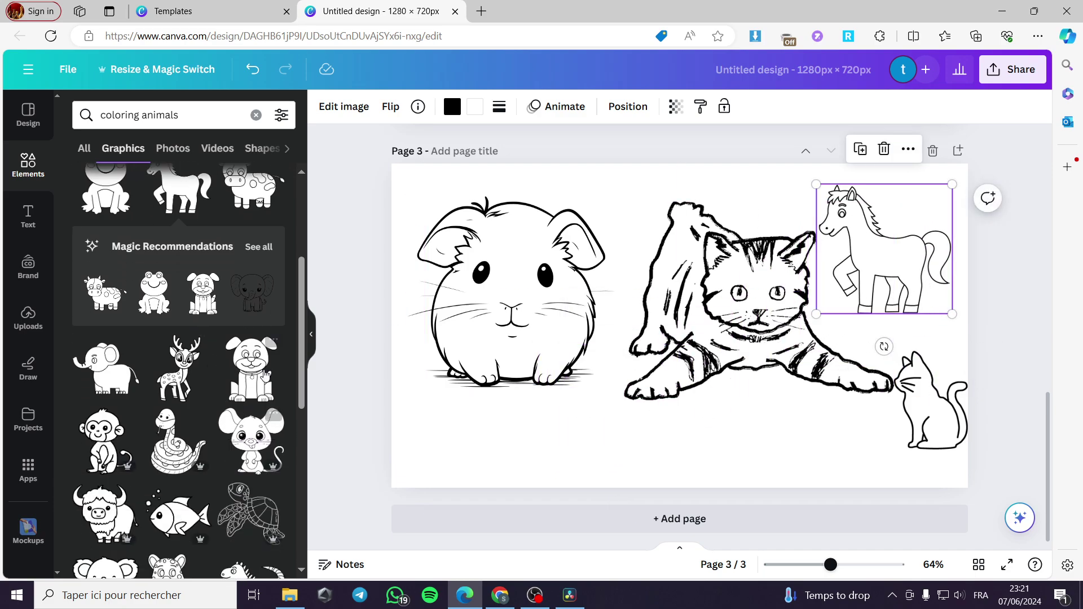
pyautogui.click(251, 367)
pyautogui.moveTo(703, 336); pyautogui.dragTo(531, 435)
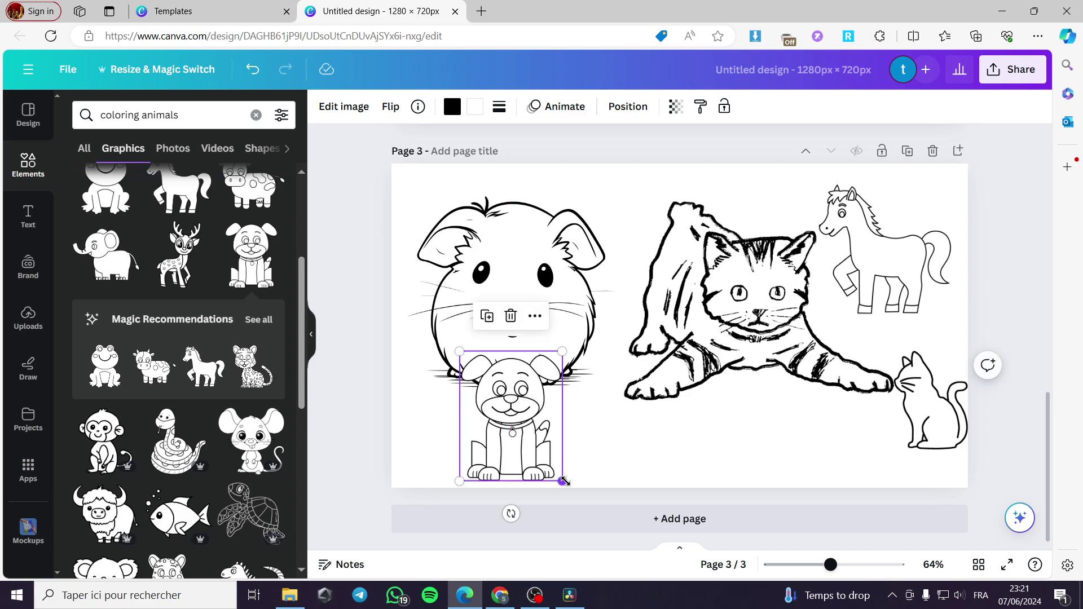
pyautogui.moveTo(563, 486); pyautogui.dragTo(544, 463)
pyautogui.moveTo(506, 415); pyautogui.dragTo(779, 431)
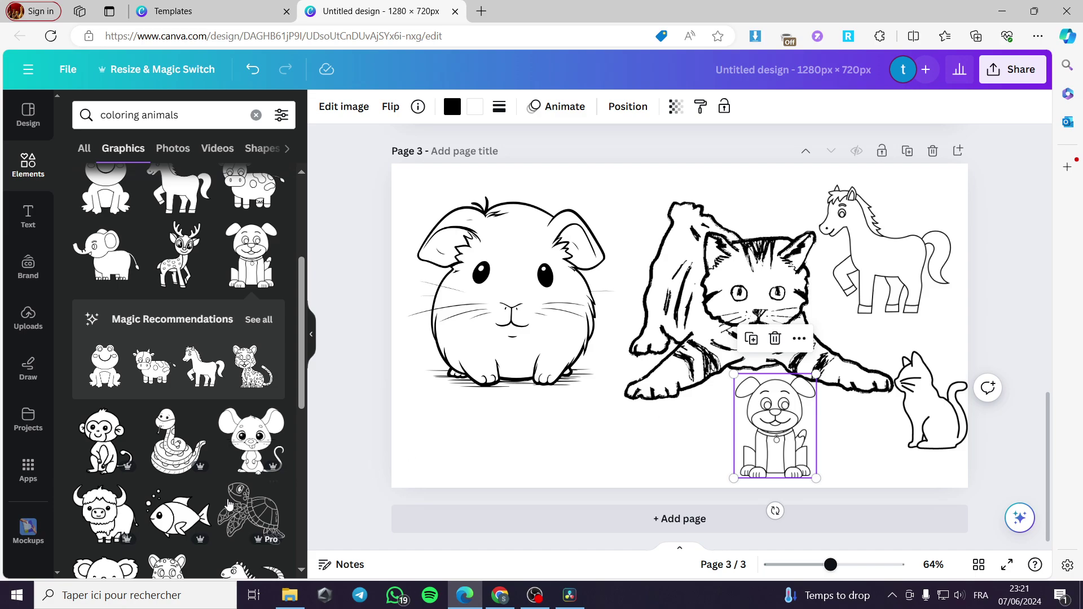
# Add the horned, shaggy line-art yak to page 3, shrink it, place it below the guinea pig, and deselect it
pyautogui.click(105, 514)
pyautogui.moveTo(718, 326); pyautogui.dragTo(608, 375)
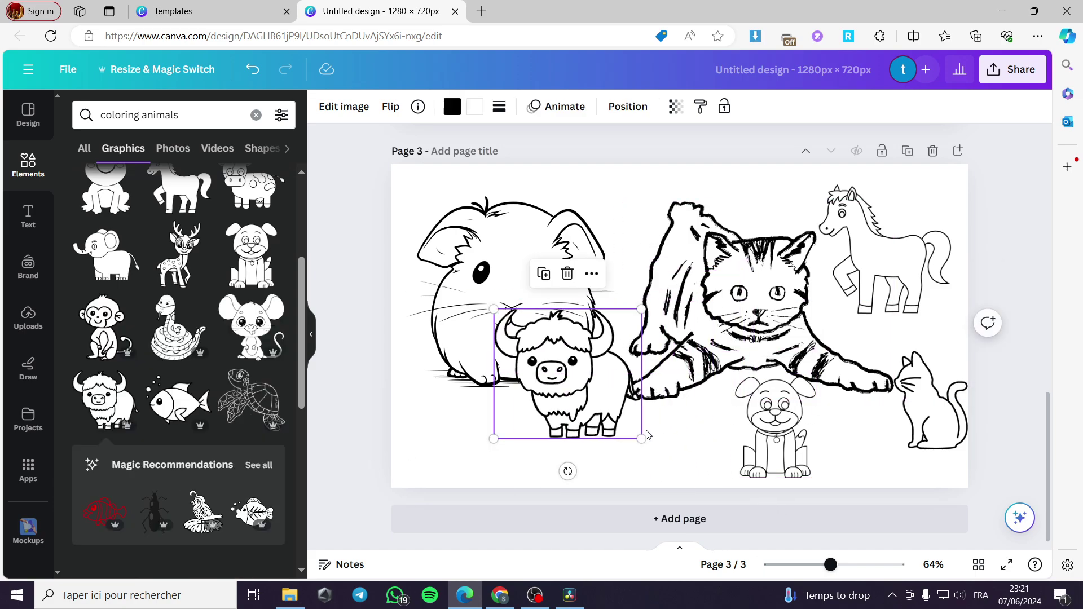
pyautogui.moveTo(641, 442); pyautogui.dragTo(617, 416)
pyautogui.moveTo(559, 352); pyautogui.dragTo(496, 423)
pyautogui.click(1019, 297)
pyautogui.scroll(10, 653, 431)
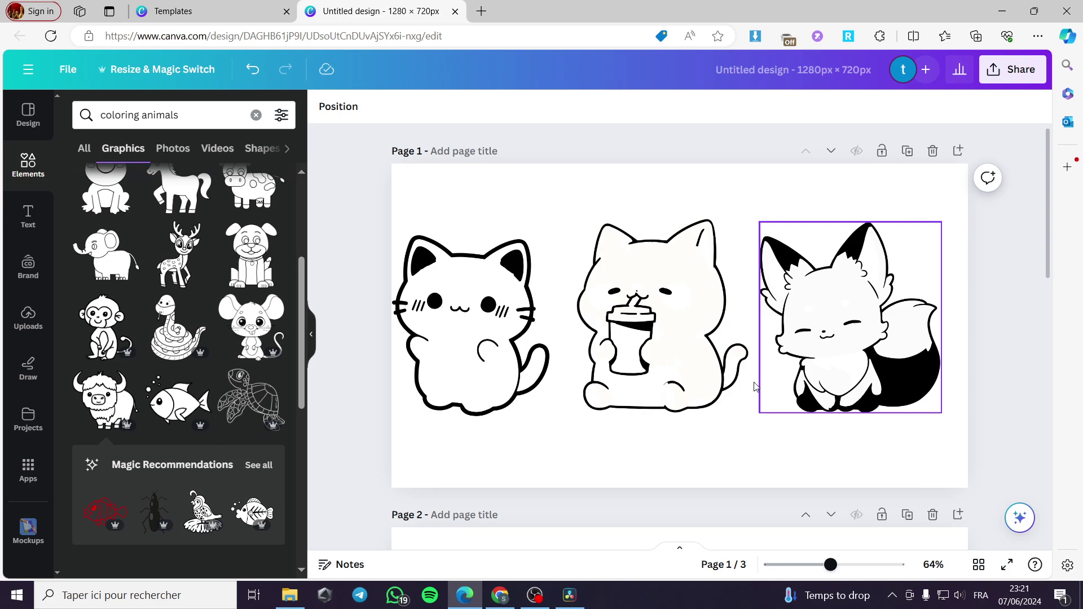
# Recolor the off-white fill of the cup-holding cat on page 1 to white
pyautogui.click(707, 312)
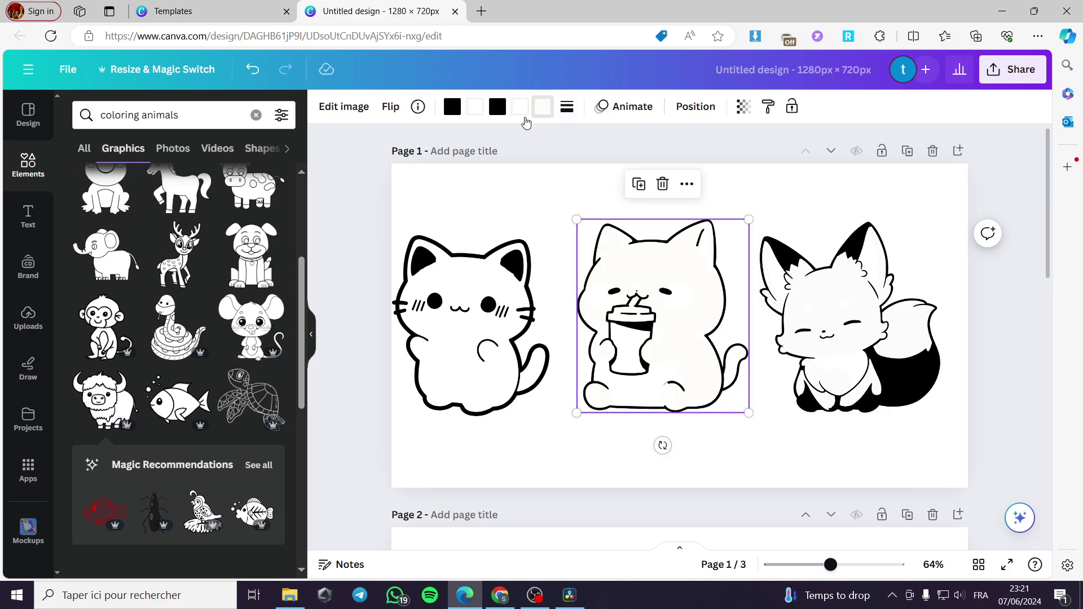
pyautogui.click(542, 106)
pyautogui.click(195, 192)
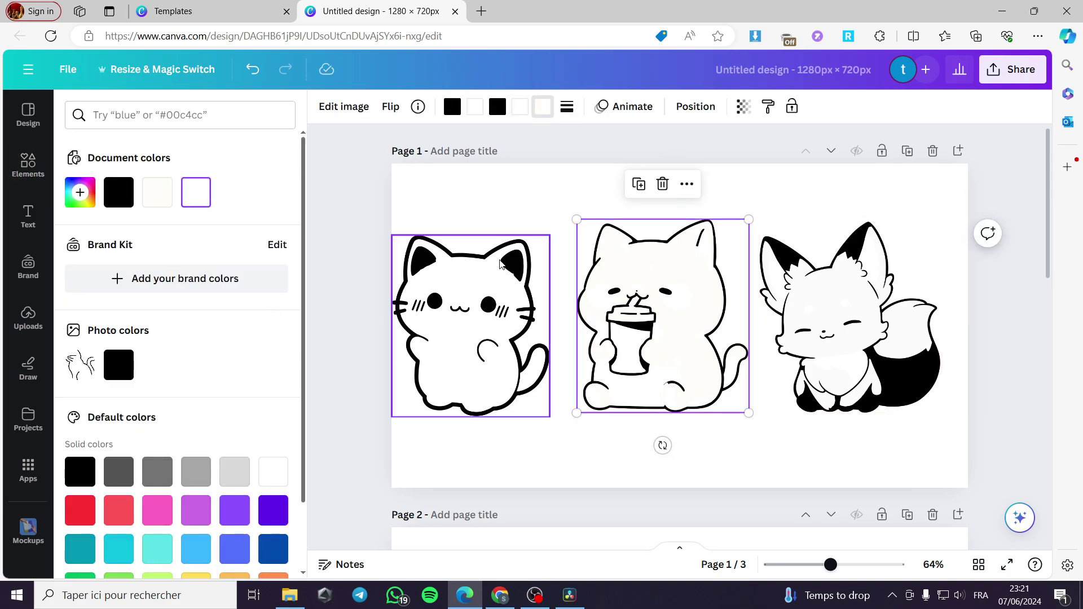
pyautogui.press('Escape')
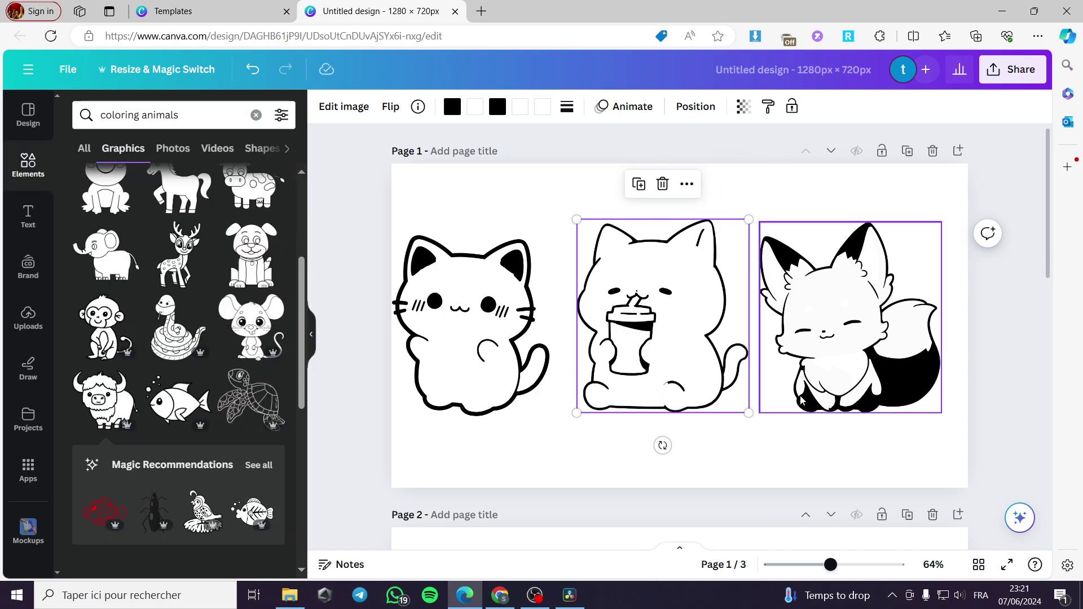
# Open the design's download settings and set the file type to PDF Print
pyautogui.scroll(-10, 917, 248)
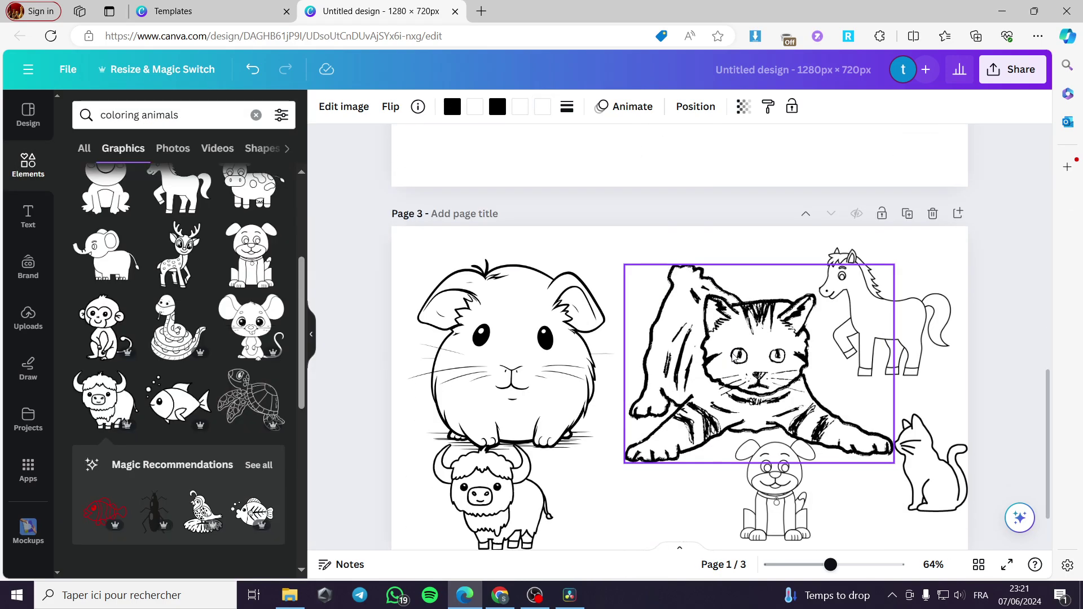
pyautogui.scroll(9, 742, 355)
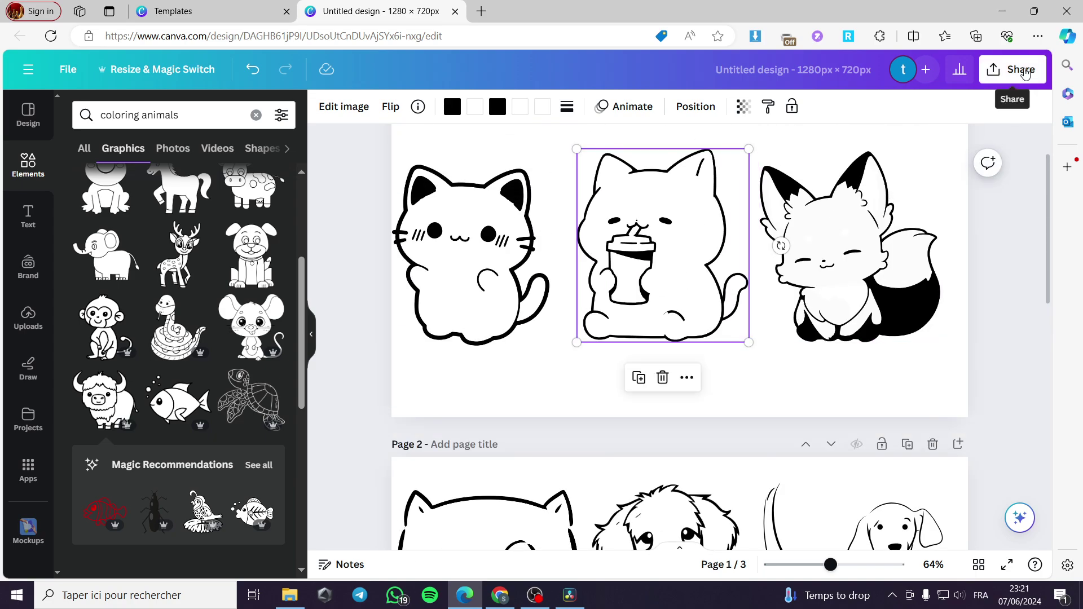
pyautogui.click(1024, 72)
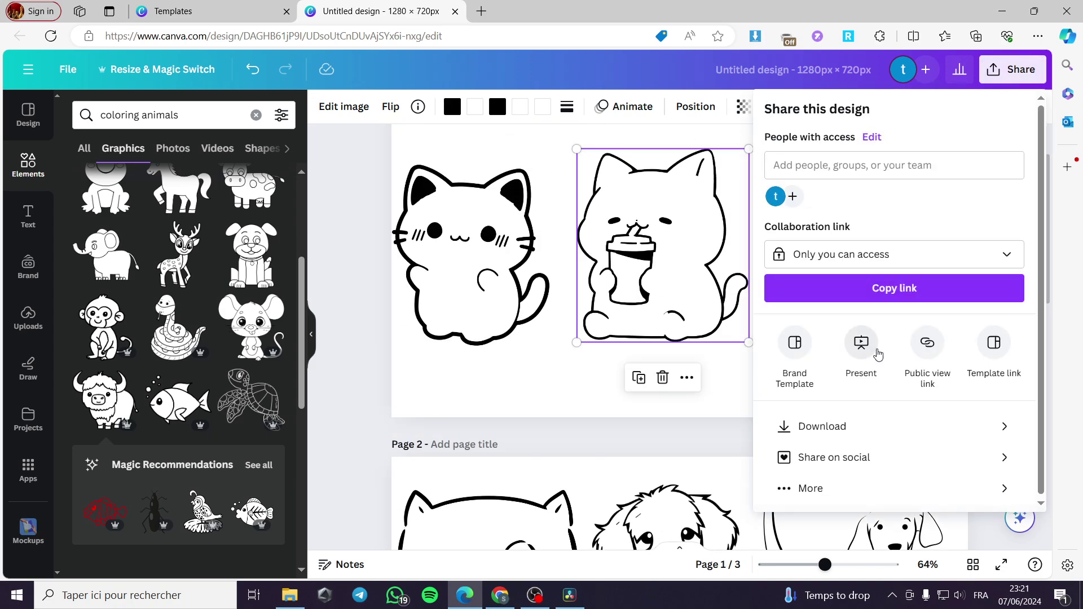
pyautogui.click(866, 428)
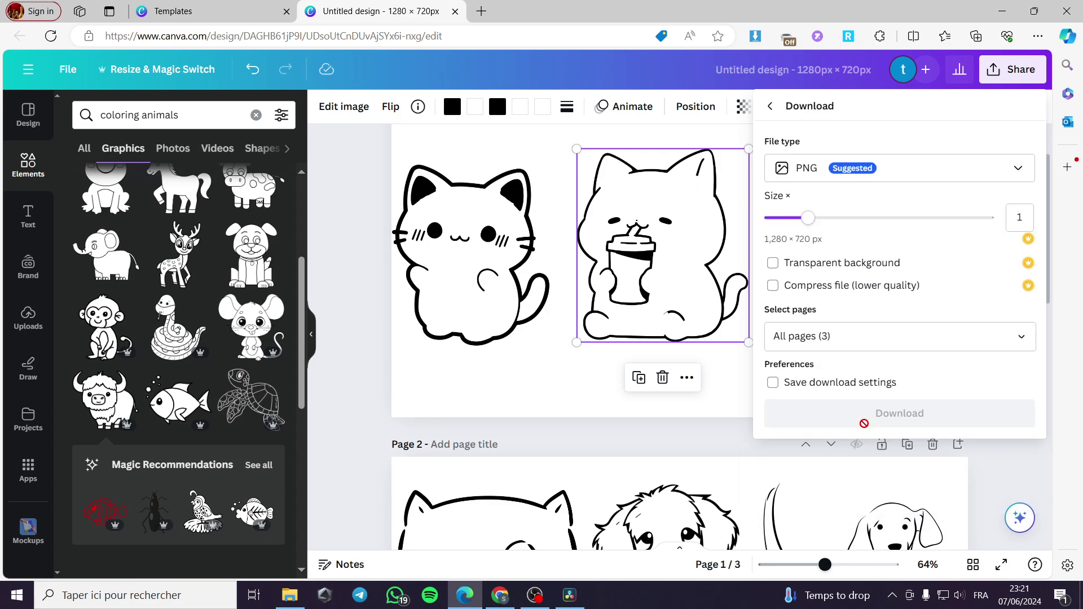
pyautogui.click(930, 169)
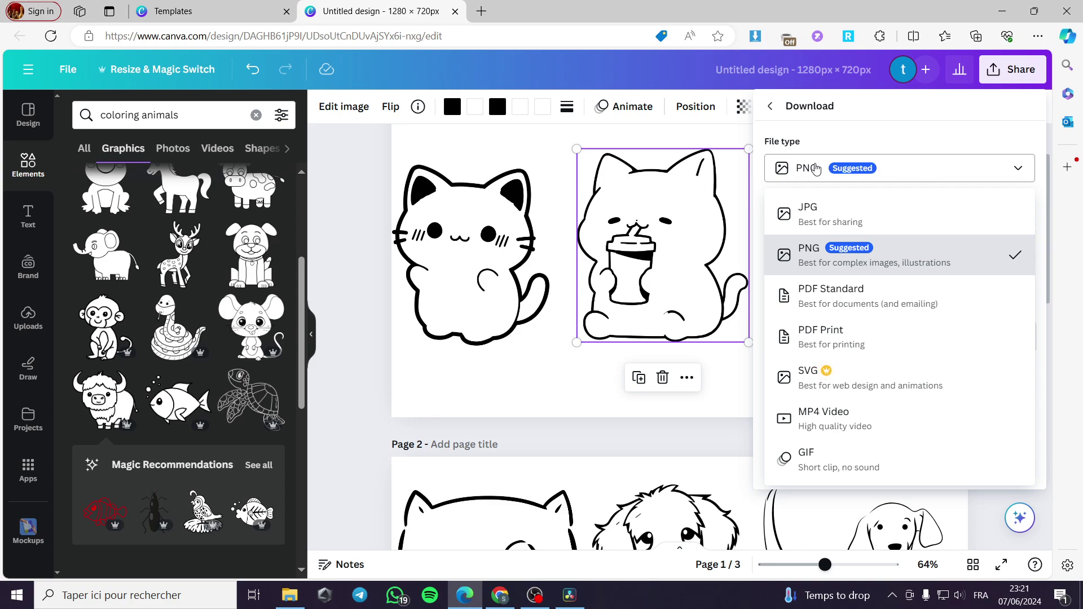
pyautogui.click(829, 346)
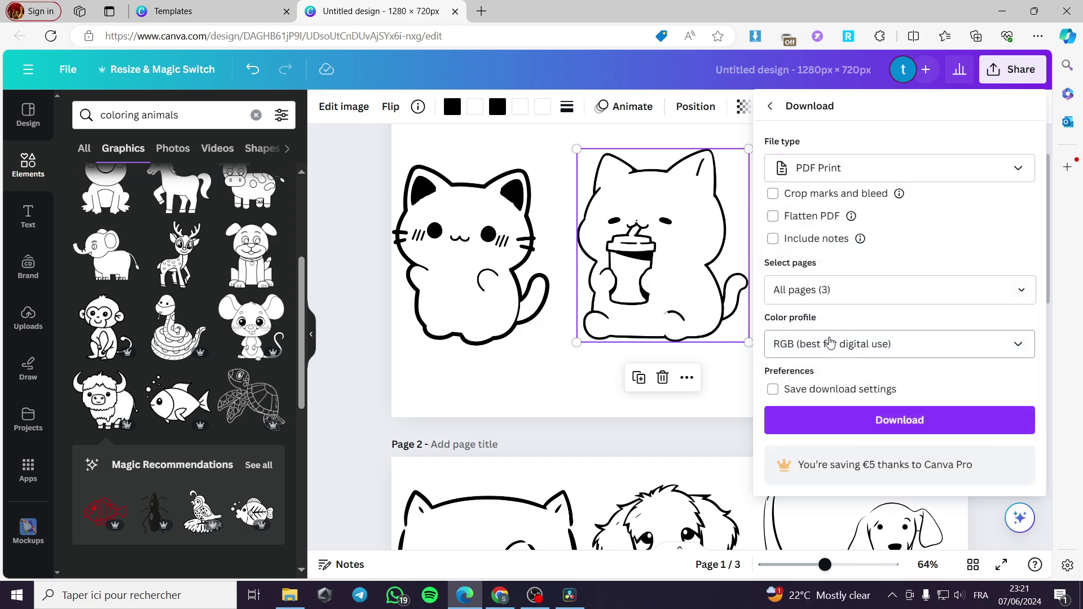
# Keep the color profile at RGB (best for digital use) and download all pages of the design
pyautogui.click(918, 349)
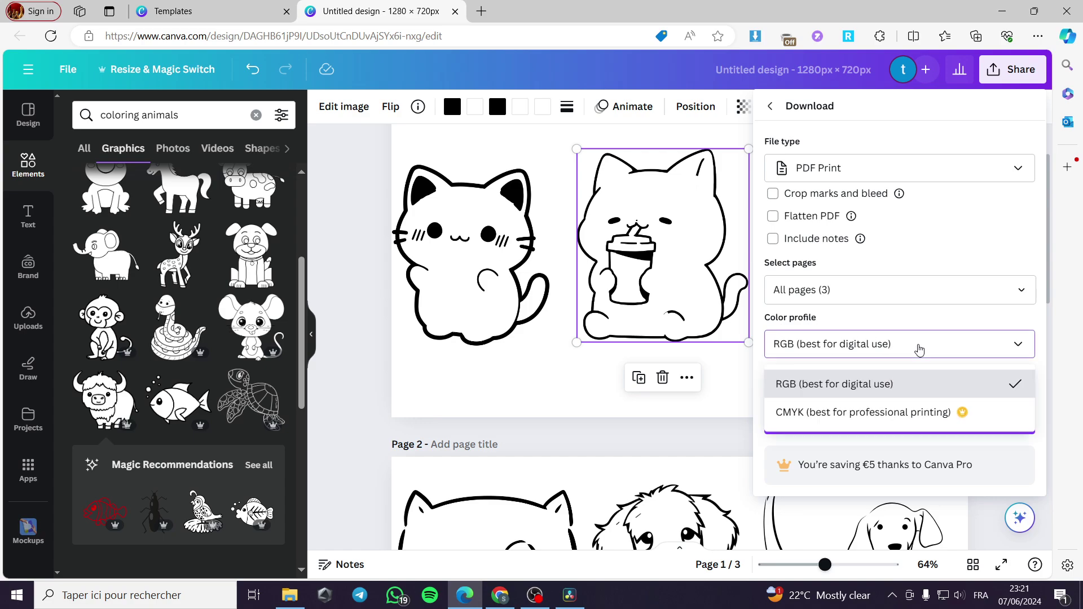
pyautogui.click(918, 349)
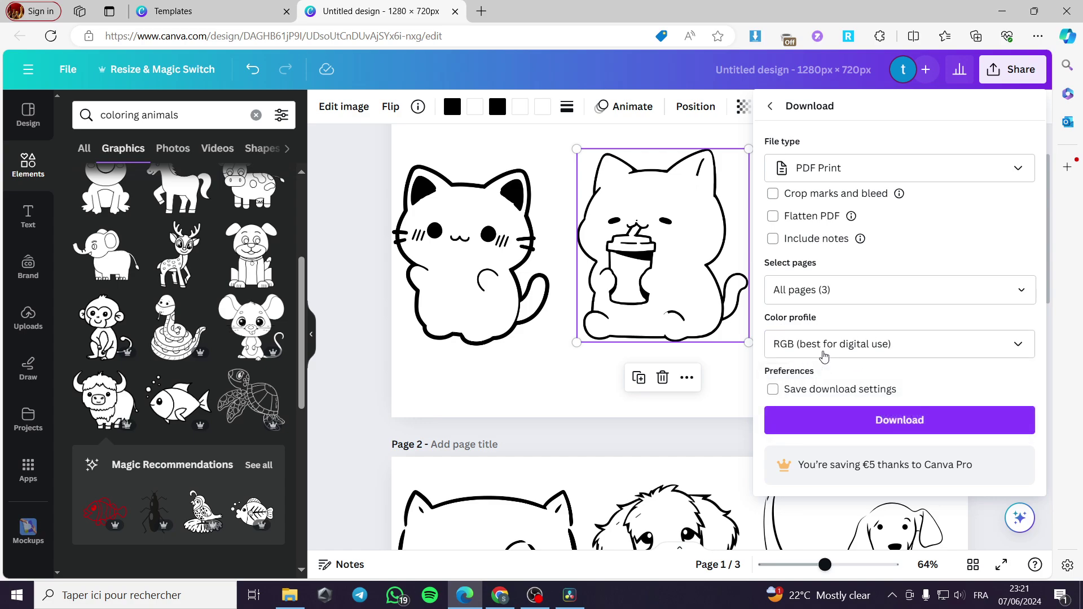
pyautogui.click(801, 356)
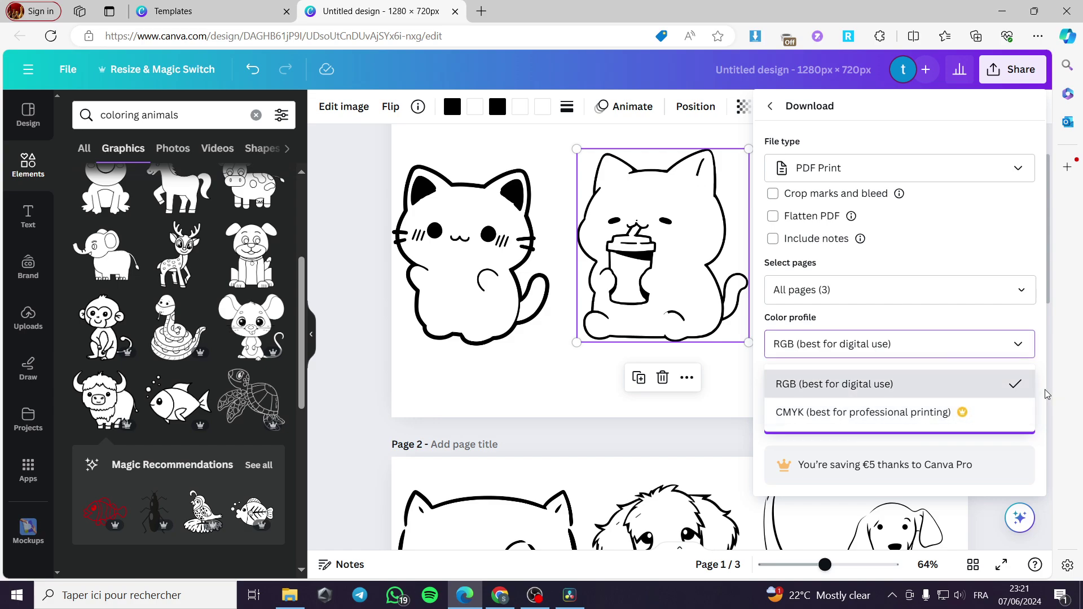
pyautogui.click(777, 388)
pyautogui.click(960, 422)
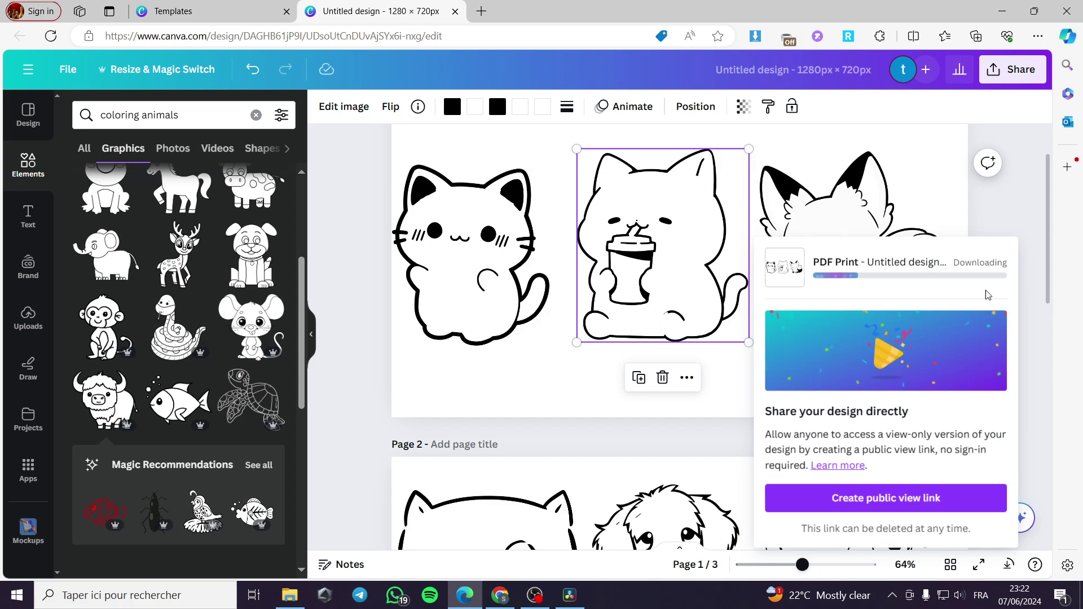
# Open the downloaded Untitled design.pdf and examine the animal drawings on all three pages
pyautogui.scroll(-4, 638, 460)
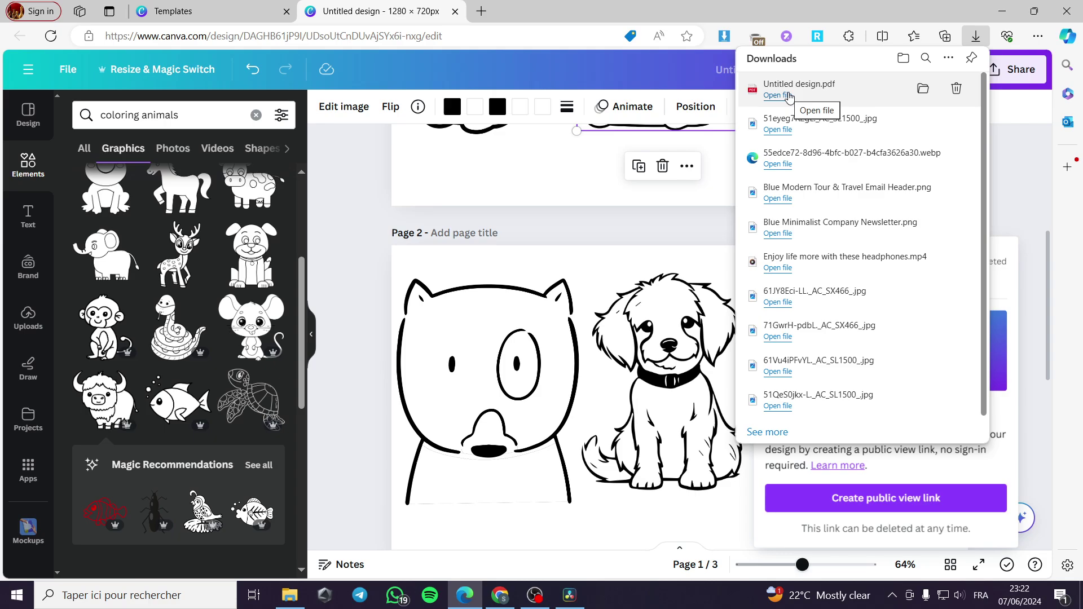
pyautogui.click(789, 96)
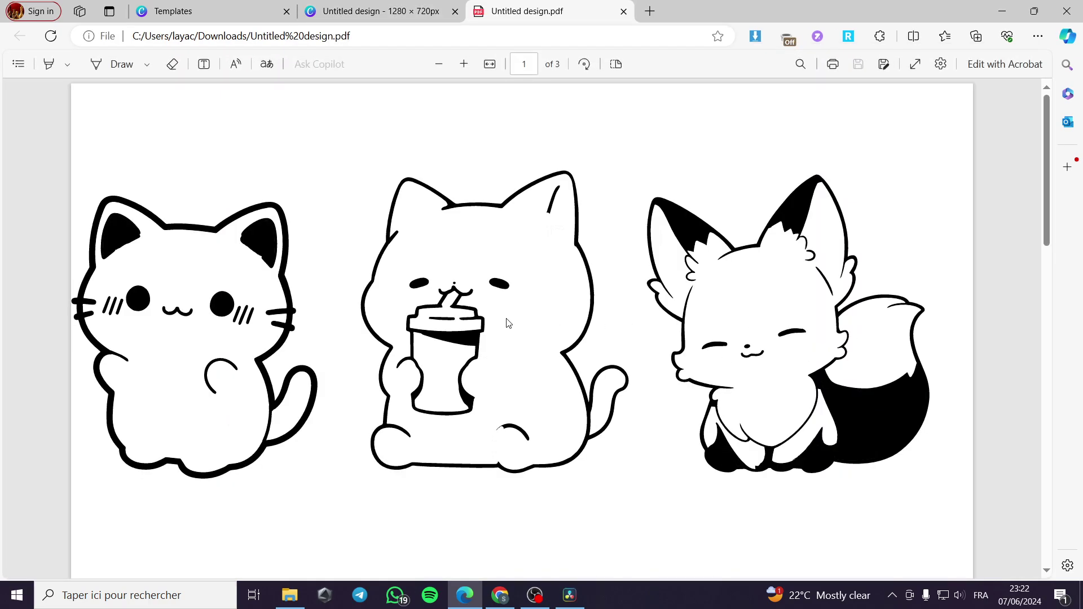
pyautogui.scroll(-8, 831, 272)
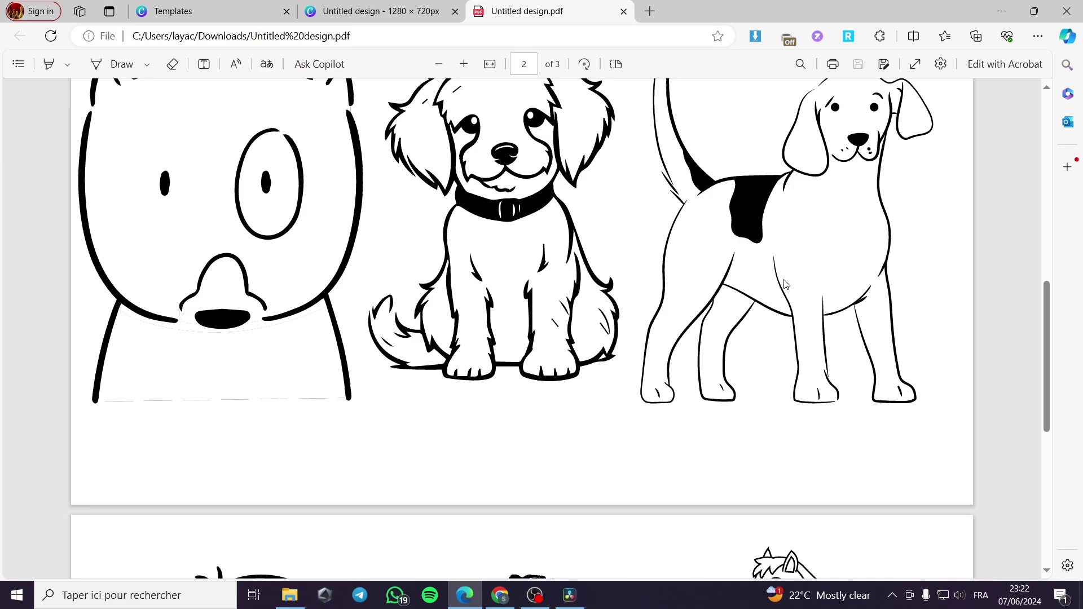
pyautogui.scroll(-10, 680, 310)
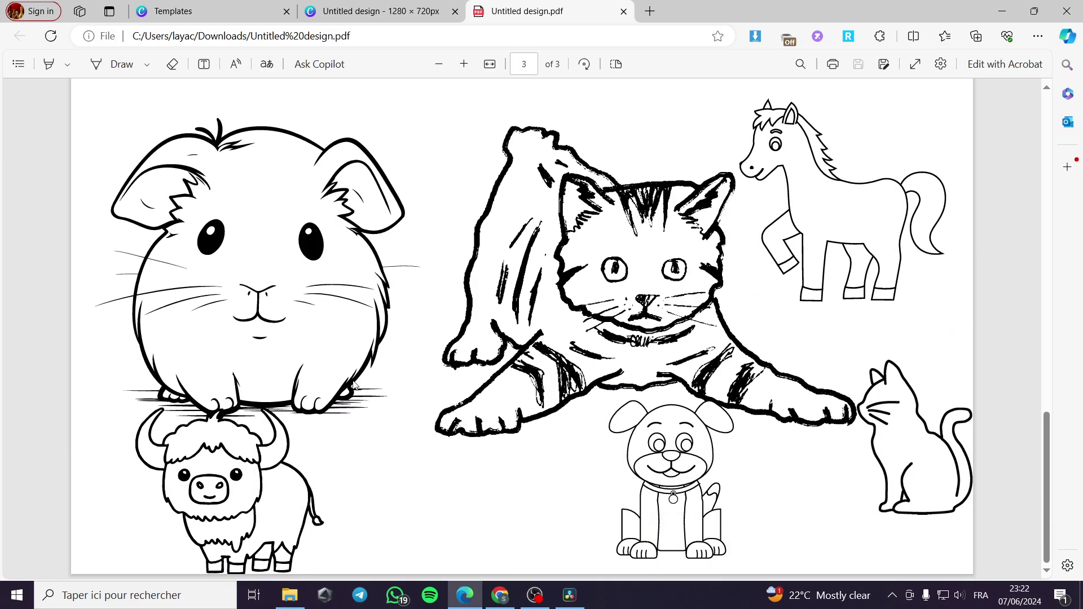
pyautogui.scroll(8, 773, 398)
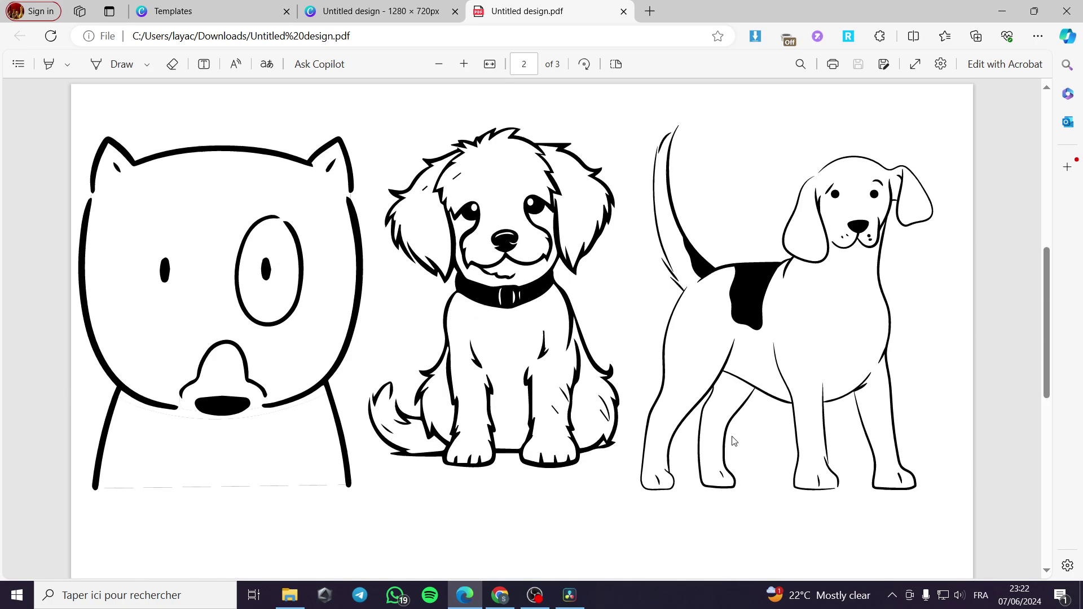
pyautogui.scroll(8, 808, 382)
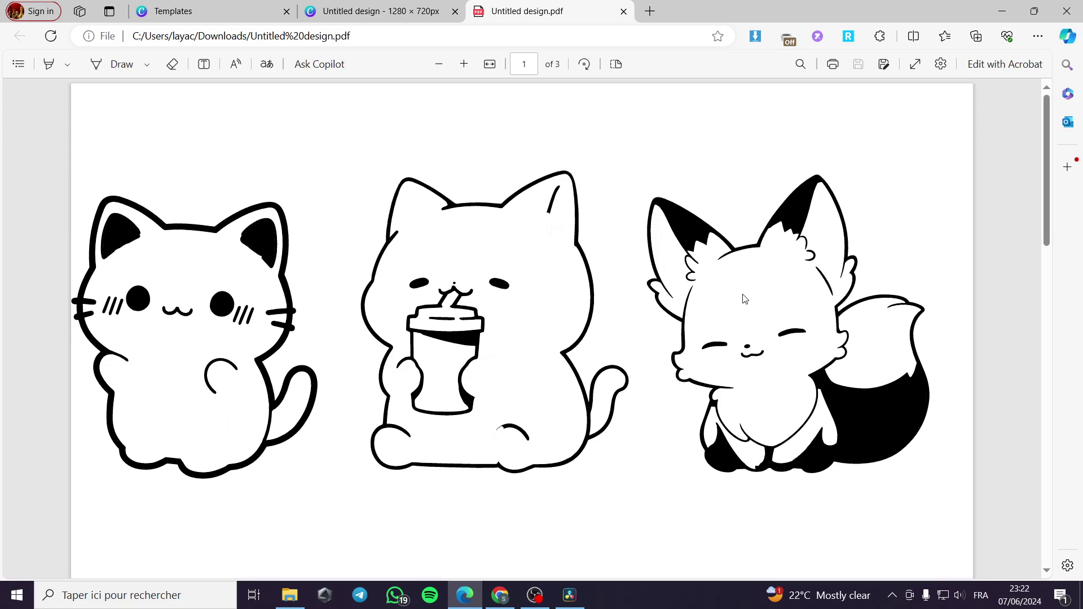
pyautogui.scroll(-4, 763, 412)
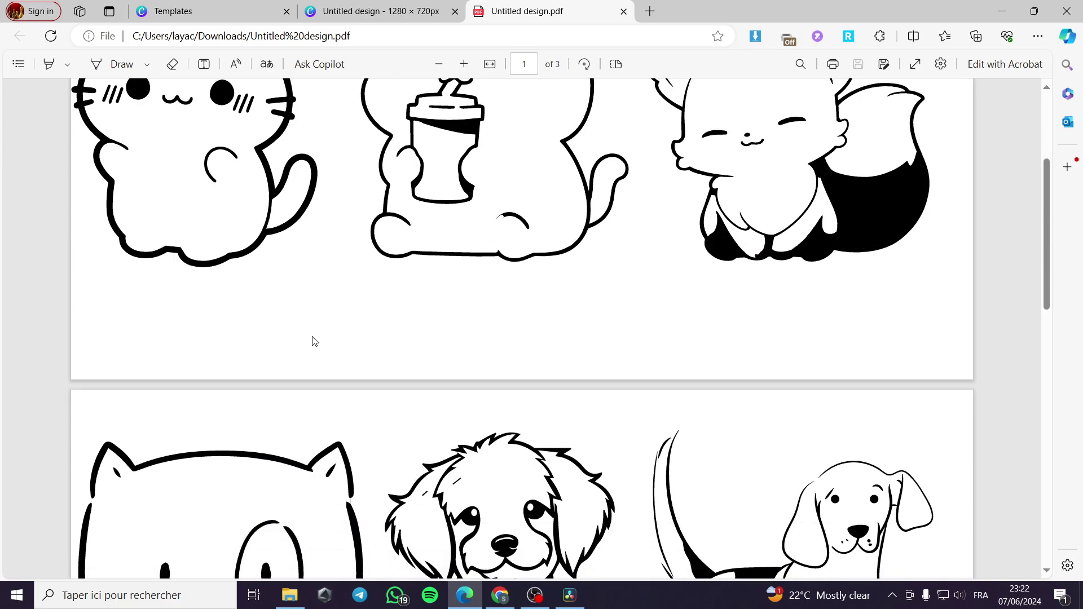
pyautogui.scroll(-5, 689, 356)
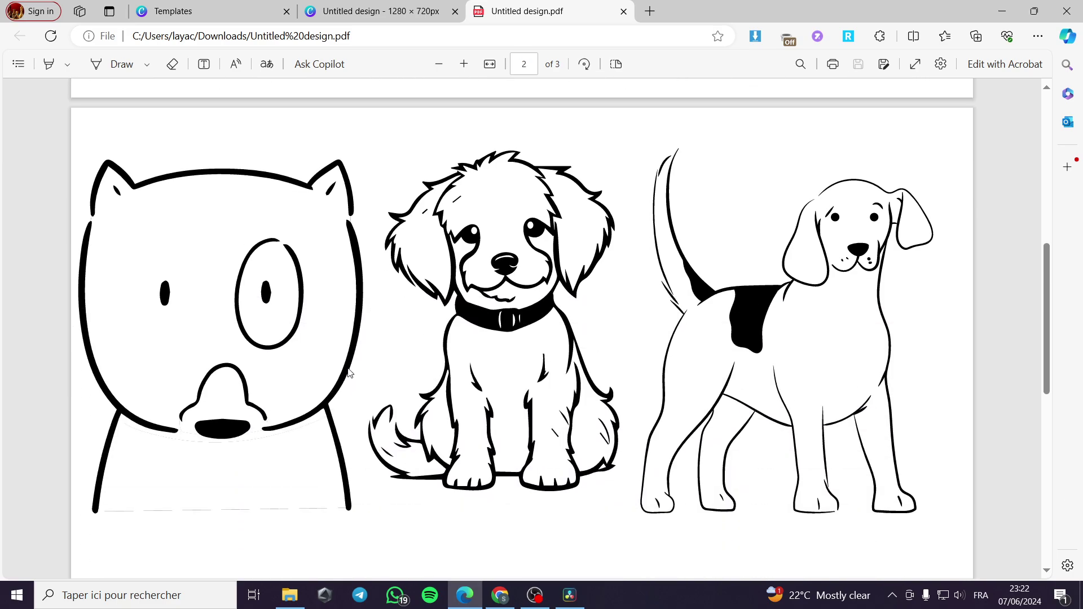
pyautogui.scroll(-10, 623, 387)
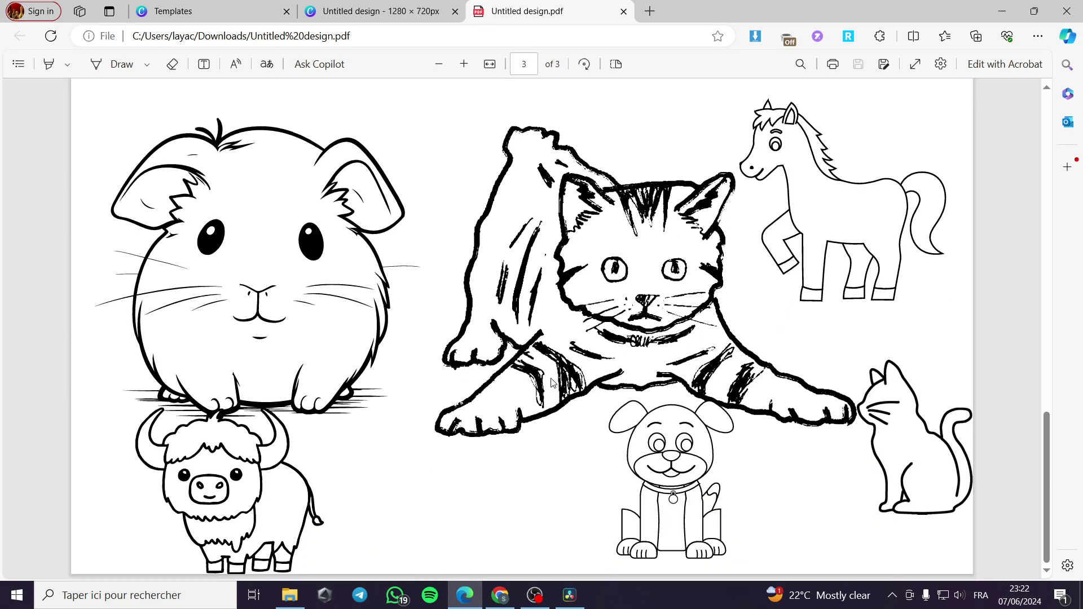
pyautogui.scroll(19, 704, 382)
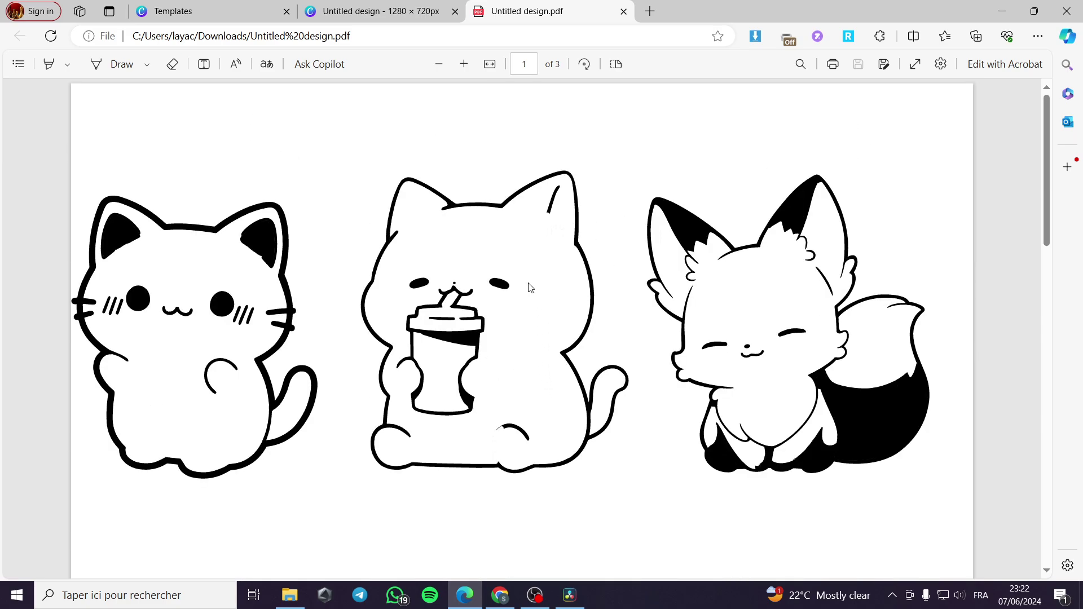